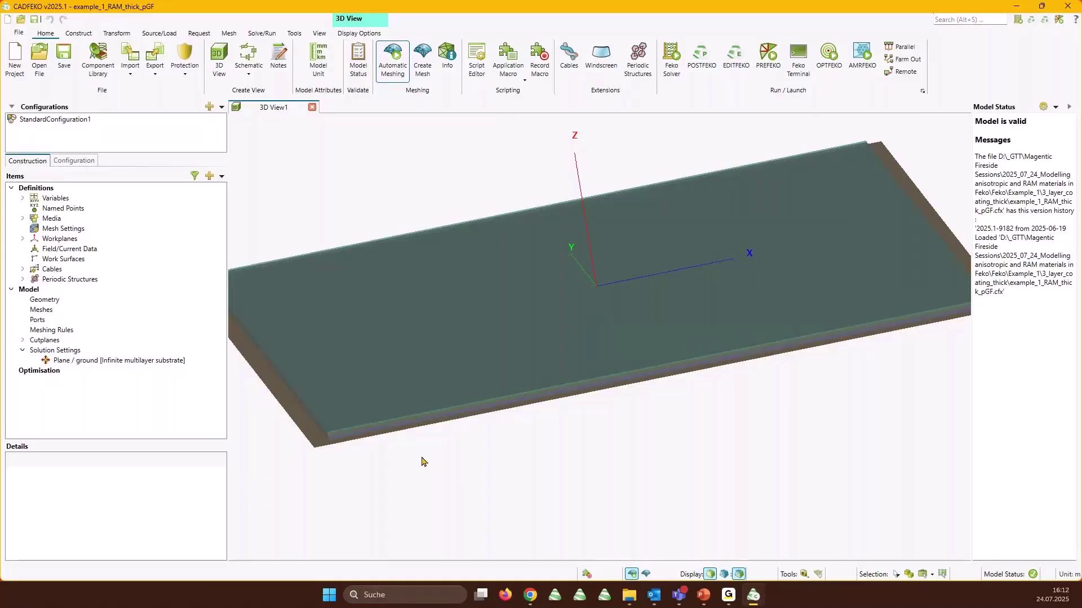
# Examine the stacked coating layers at the slab's corner and the variables for layer permittivity, thickness and loss tangent.
pyautogui.scroll(5, 362, 434)
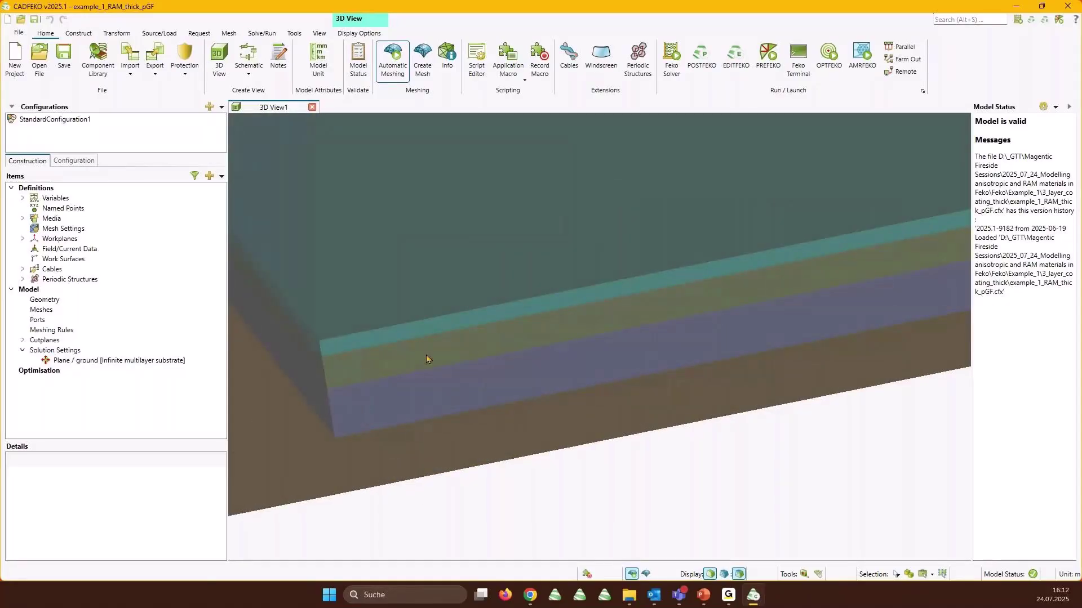
pyautogui.scroll(-2, 388, 351)
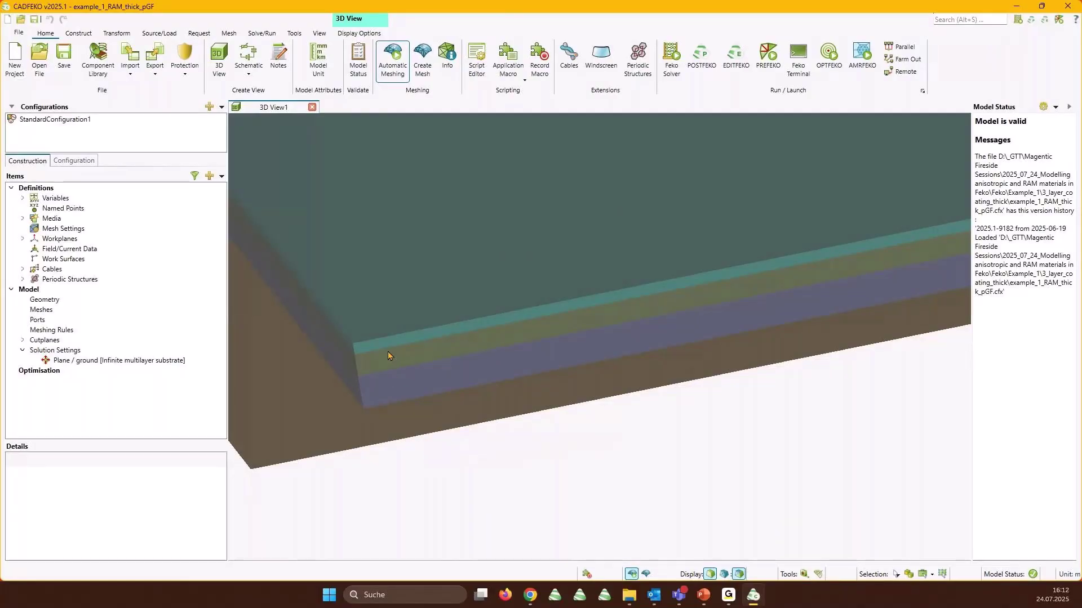
pyautogui.scroll(1, 387, 354)
pyautogui.click(22, 199)
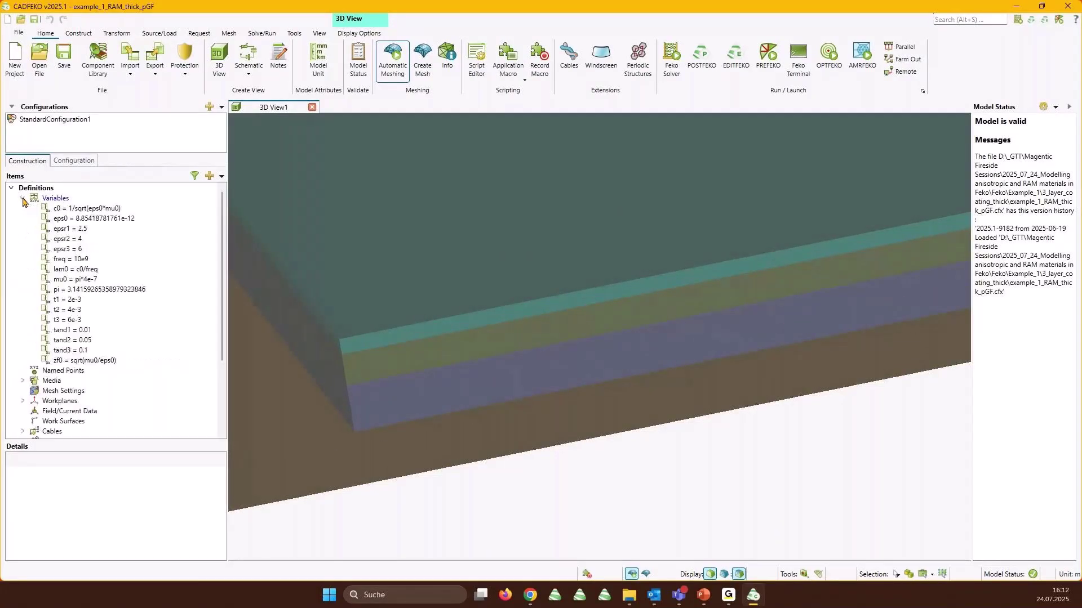
pyautogui.click(84, 248)
pyautogui.click(83, 300)
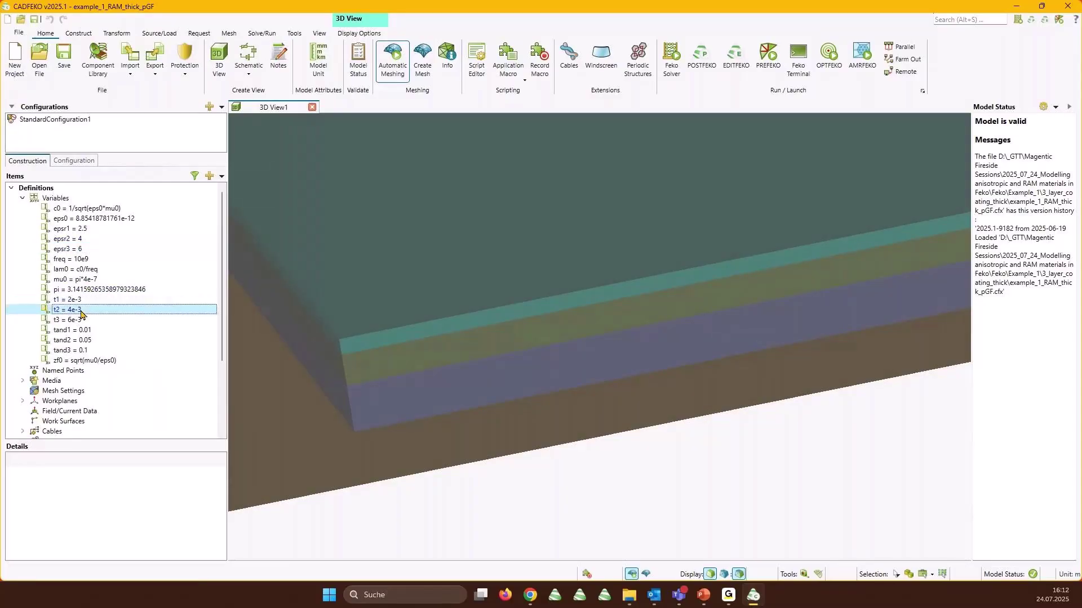
pyautogui.click(82, 310)
pyautogui.click(81, 319)
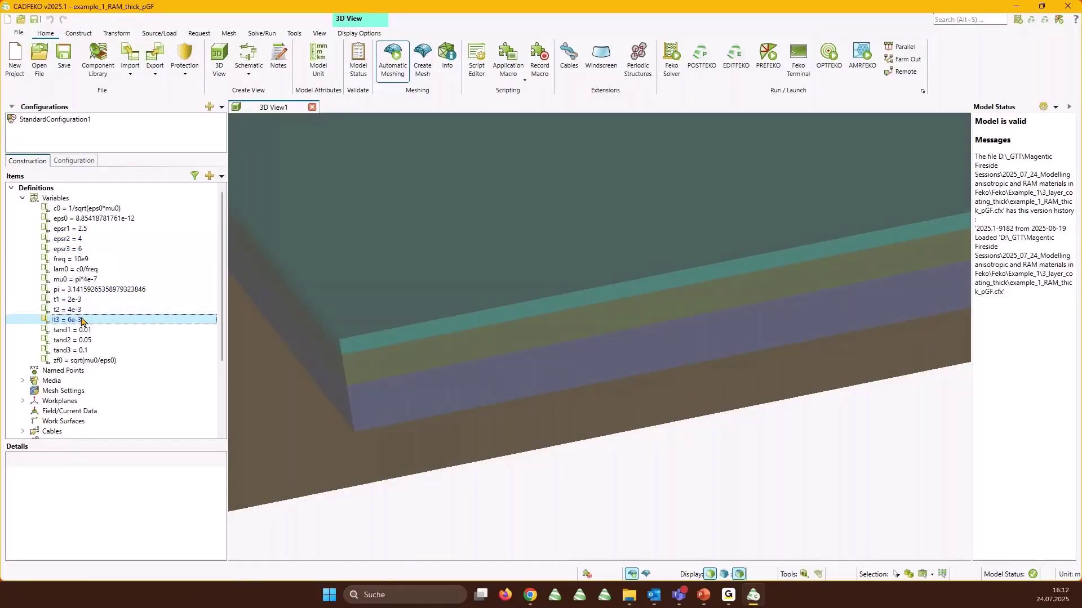
pyautogui.click(98, 230)
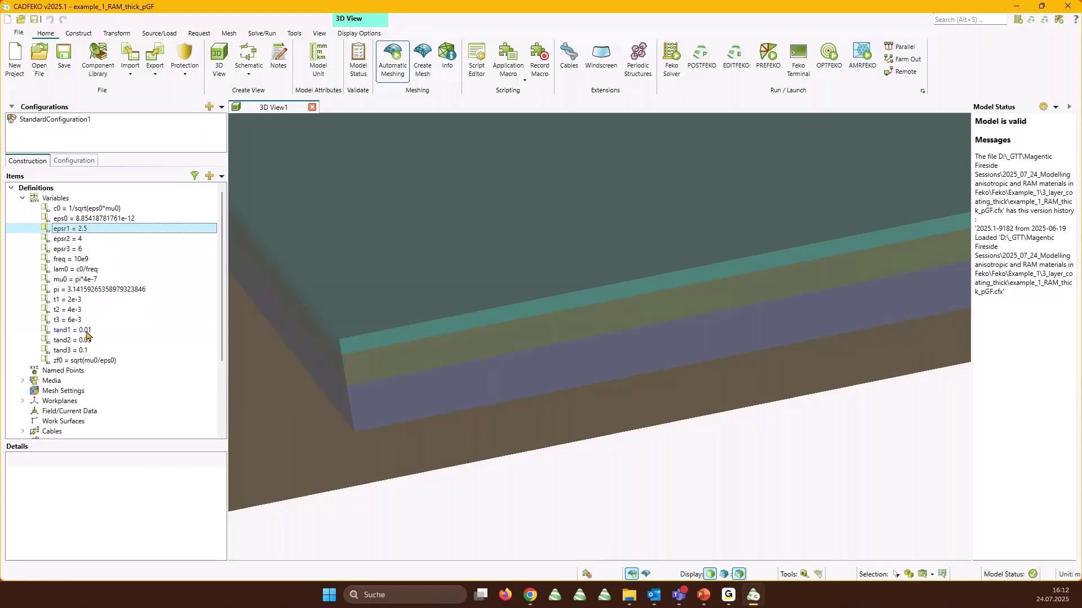
pyautogui.click(88, 340)
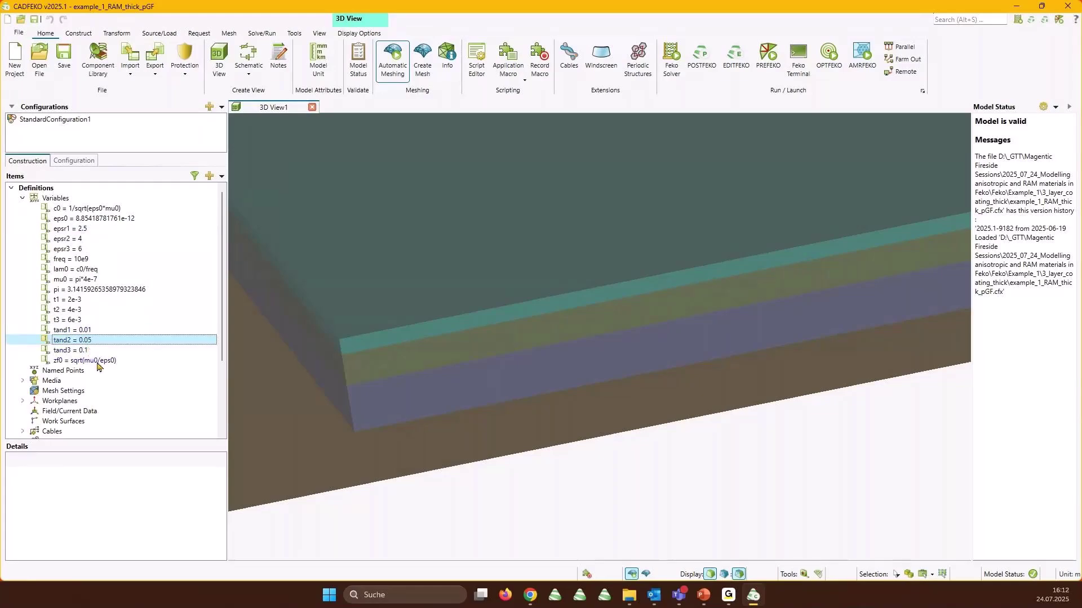
# Review the defined media, including the three dielectrics and the RAM layered structure.
pyautogui.click(23, 380)
pyautogui.click(34, 320)
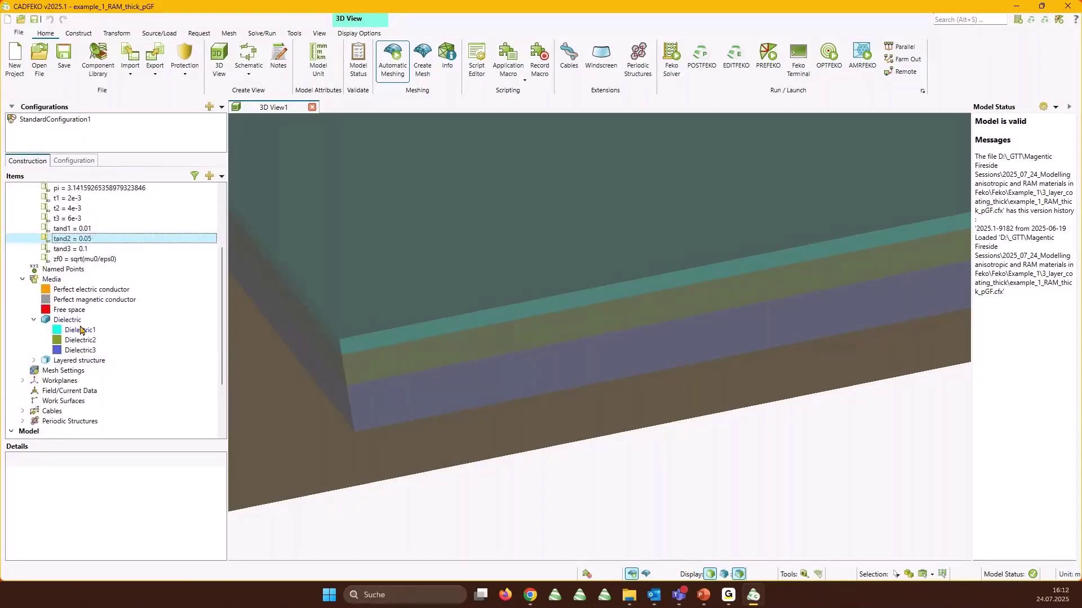
pyautogui.click(80, 331)
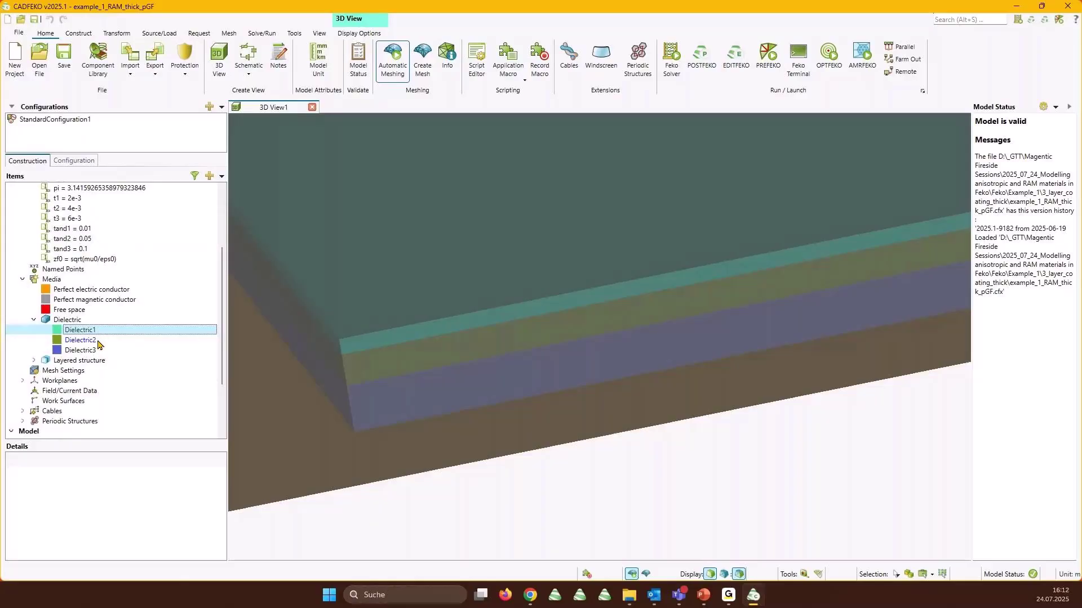
pyautogui.click(87, 351)
pyautogui.click(34, 360)
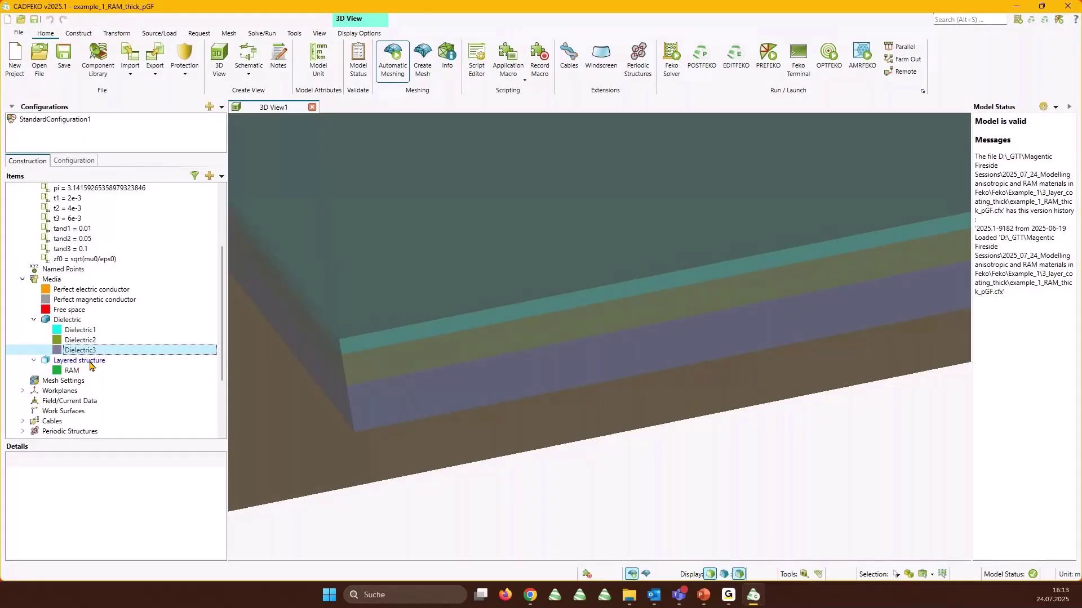
pyautogui.click(83, 370)
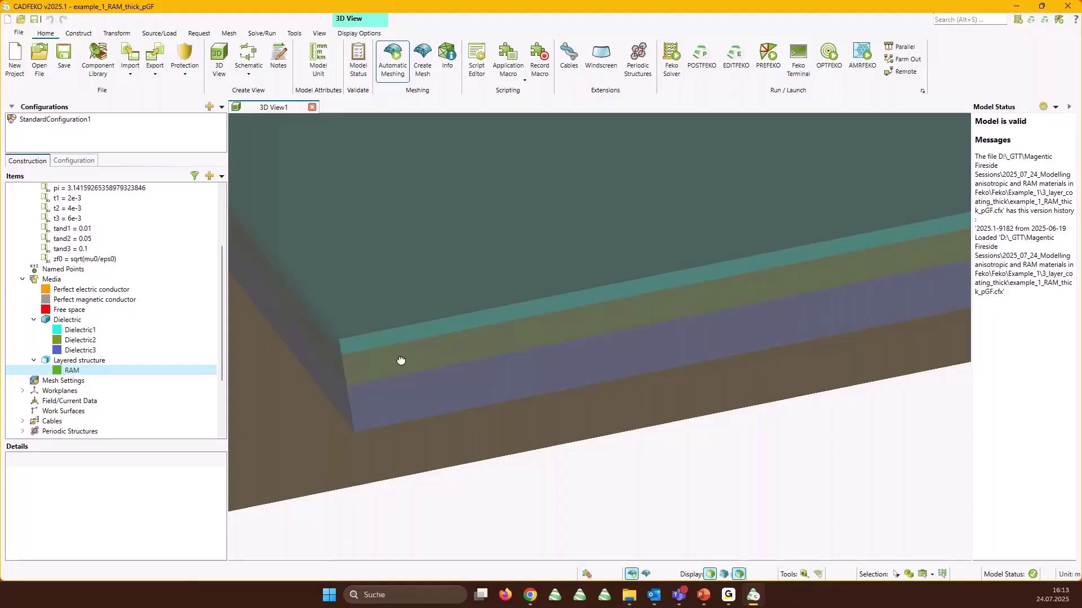
# Review the Plane / Ground definition, checking the available definition methods and the planar multilayer substrate's layers, and keep its settings.
pyautogui.moveTo(400, 363); pyautogui.dragTo(524, 305)
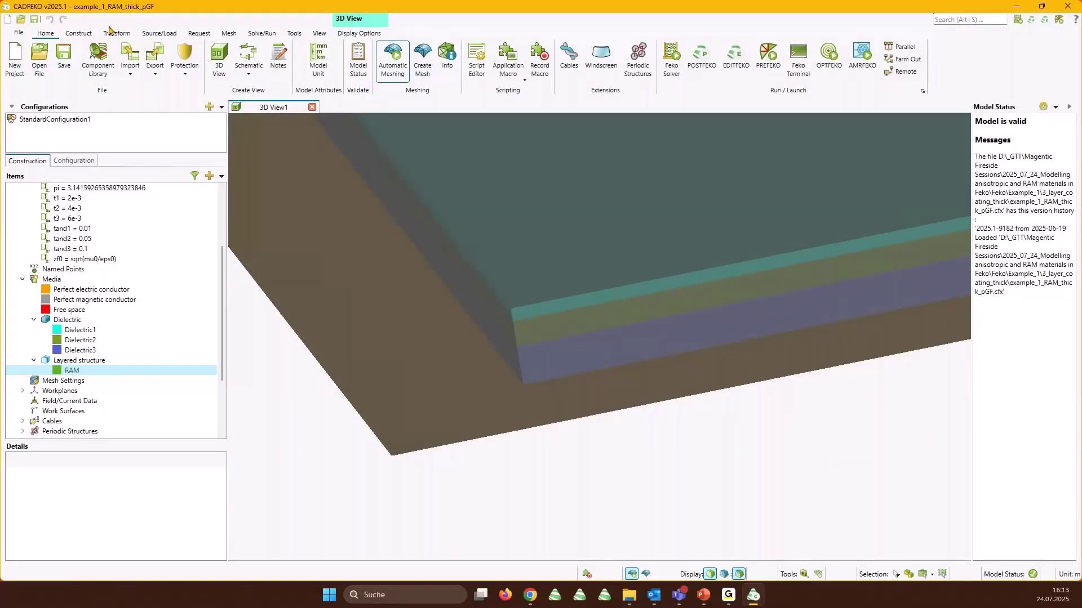
pyautogui.click(78, 34)
pyautogui.click(204, 61)
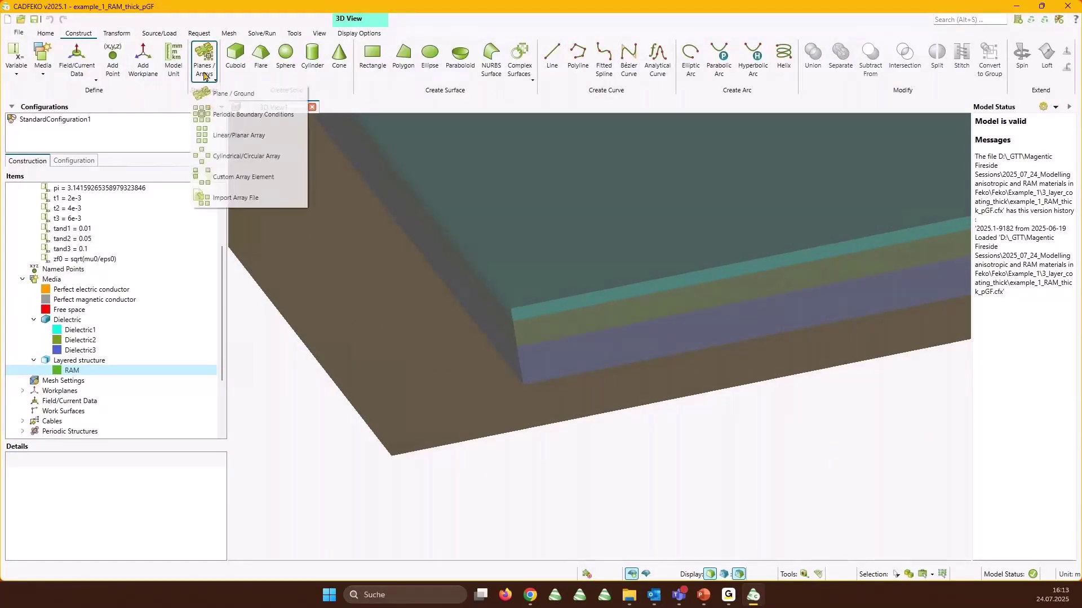
pyautogui.click(238, 95)
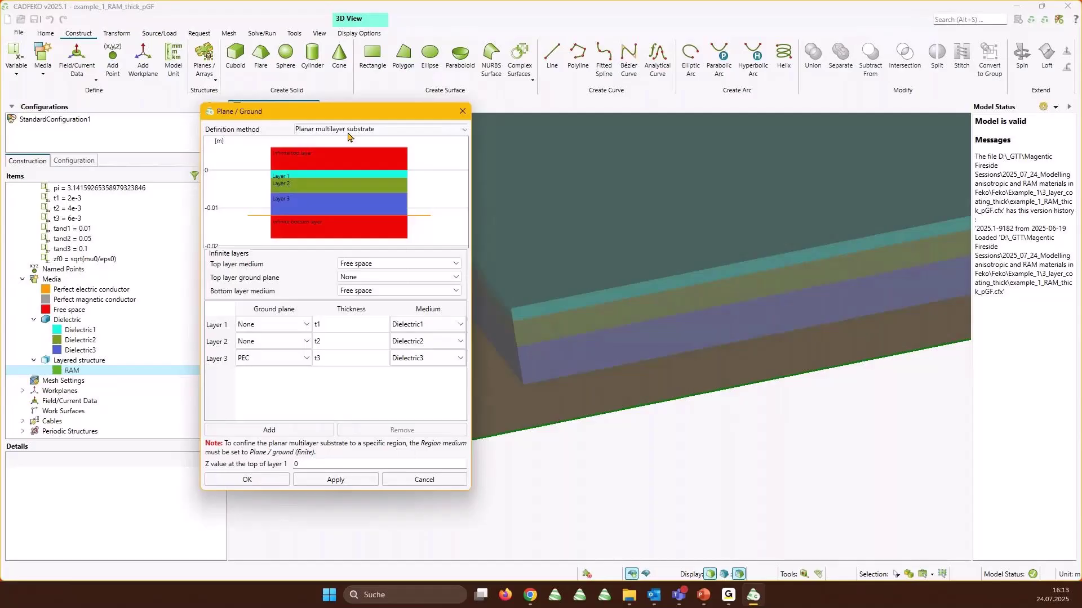
pyautogui.click(361, 130)
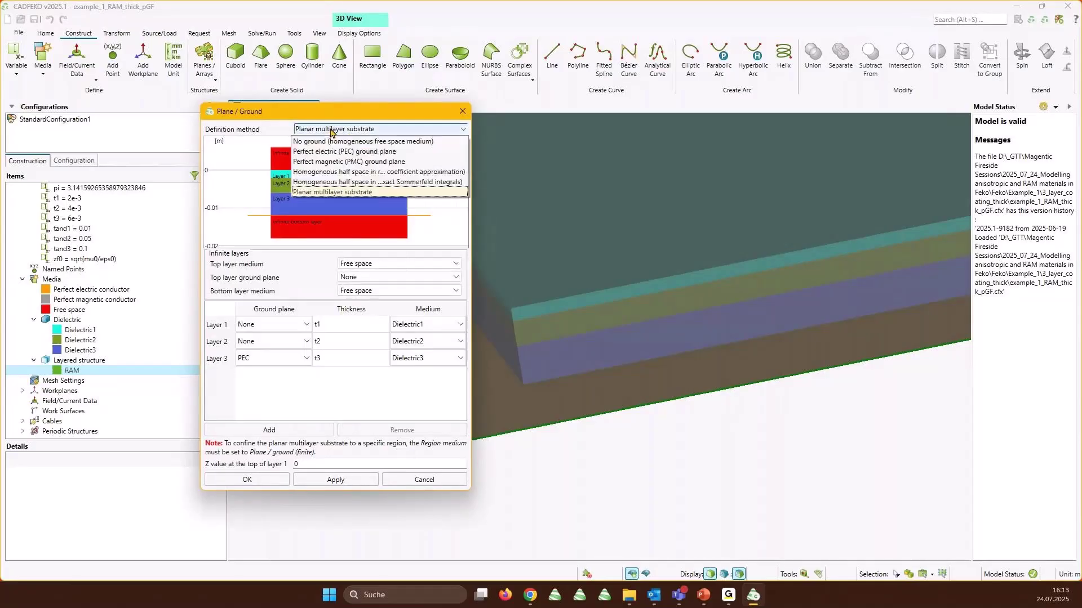
pyautogui.click(364, 131)
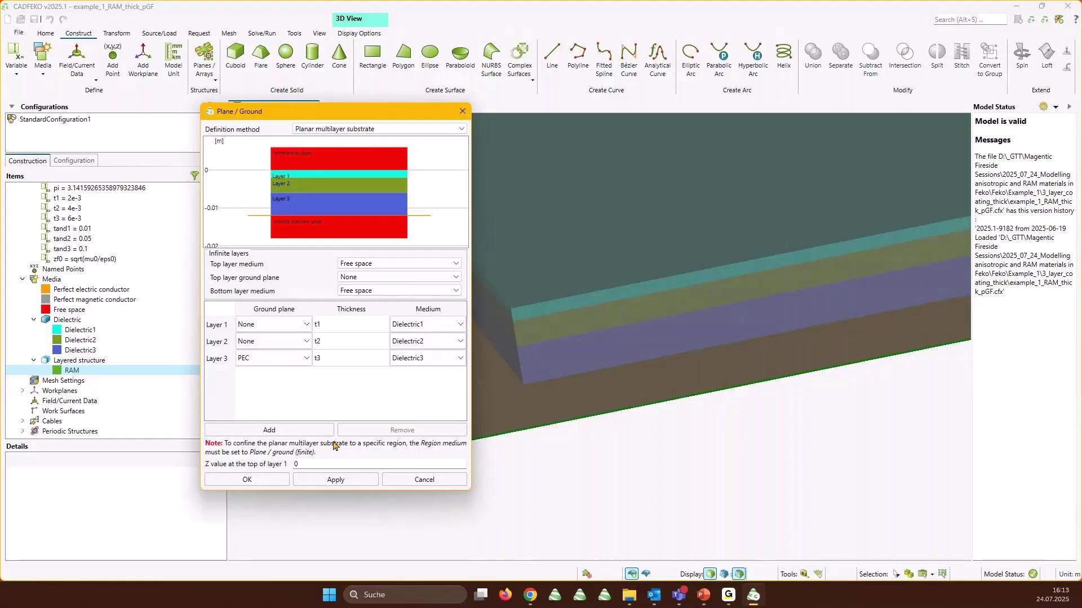
pyautogui.click(273, 482)
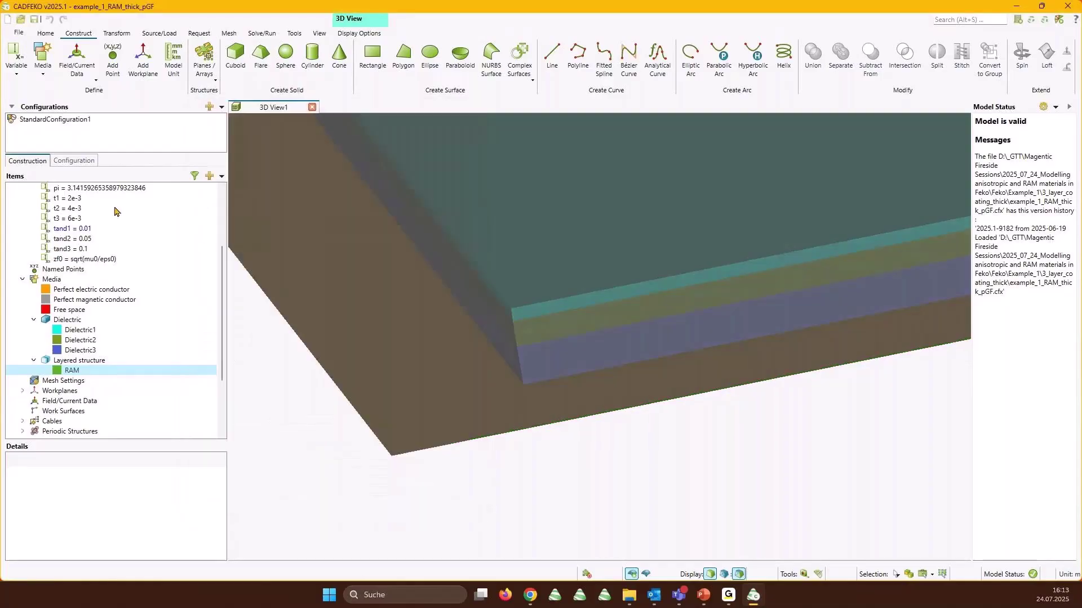
# Review the PlaneWaveSource1 settings and its looped incidence directions above the slab, leaving the source as defined.
pyautogui.click(74, 161)
pyautogui.scroll(-3, 147, 337)
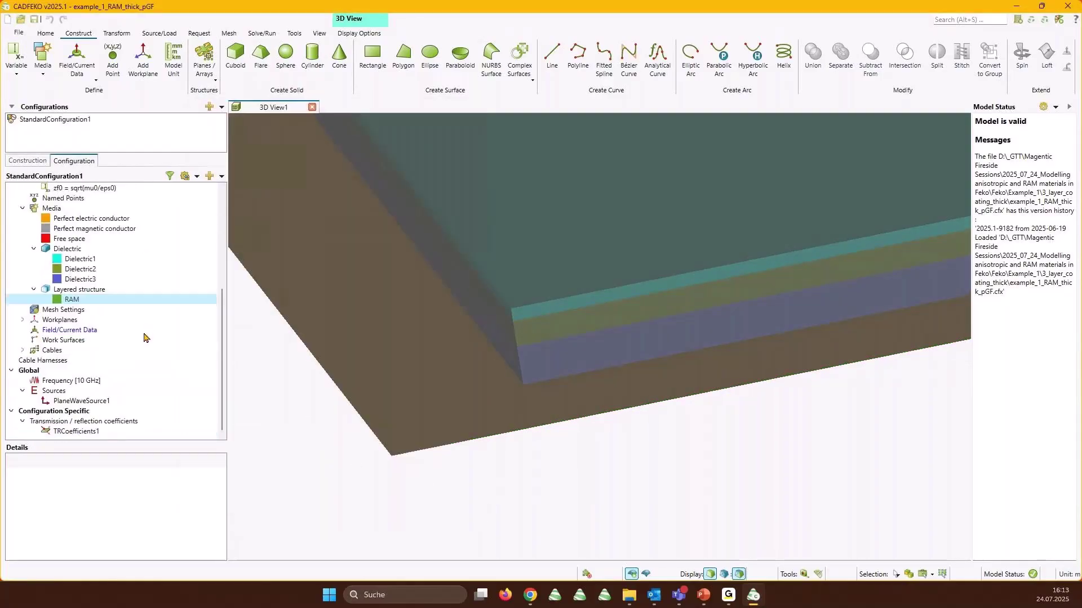
pyautogui.click(90, 401)
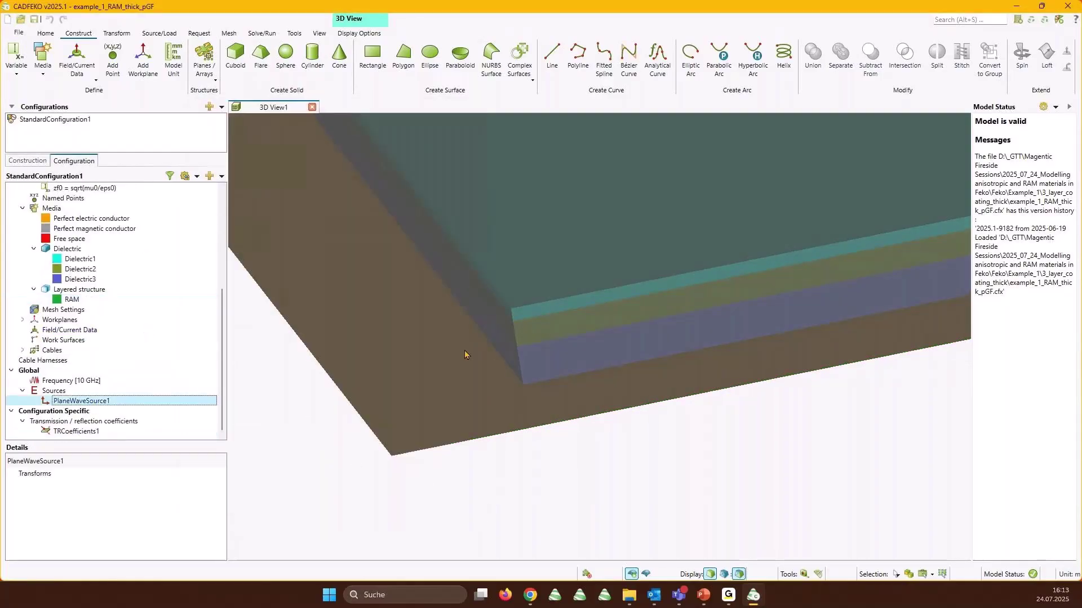
pyautogui.doubleClick(135, 403)
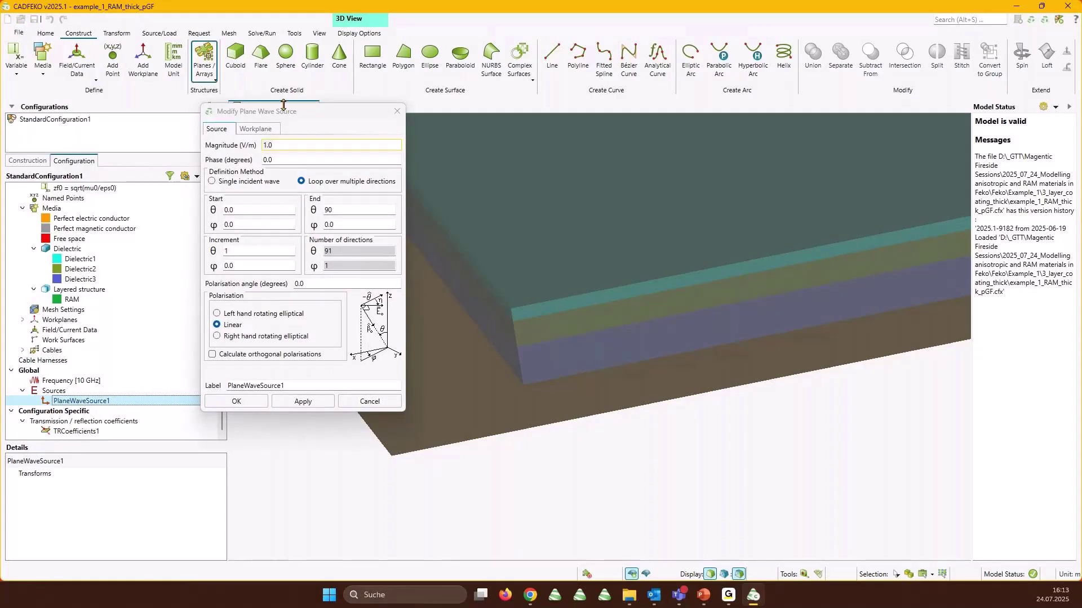
pyautogui.moveTo(318, 111); pyautogui.dragTo(647, 86)
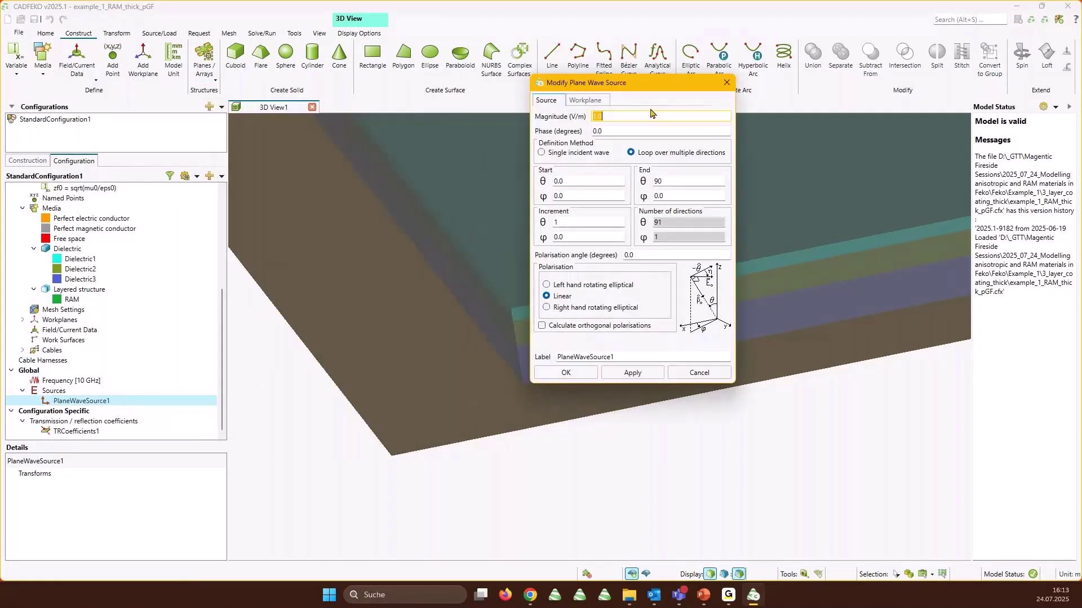
pyautogui.click(663, 158)
pyautogui.scroll(-10, 331, 411)
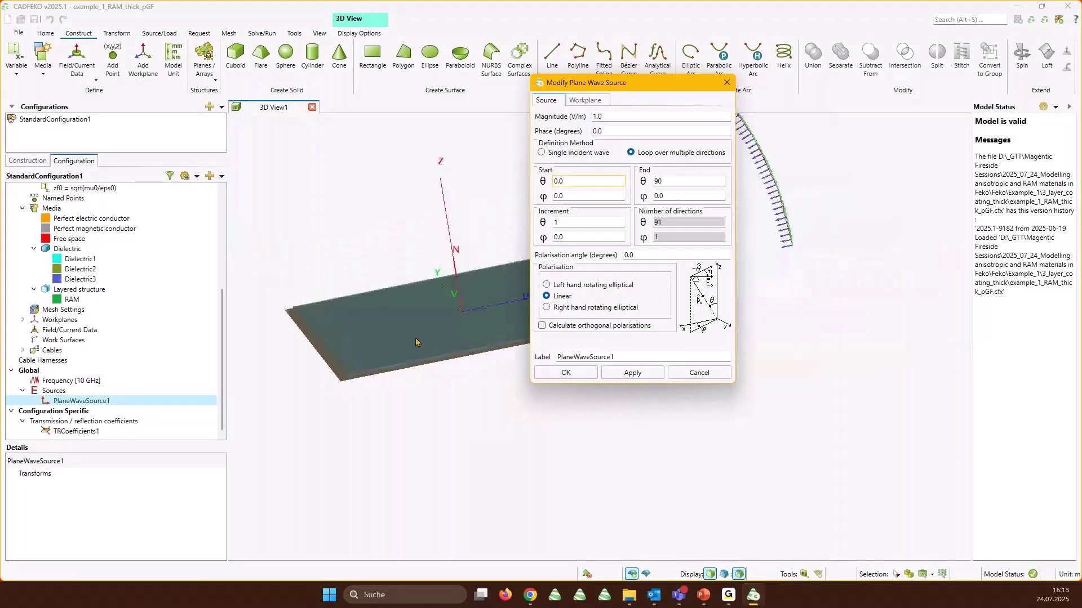
pyautogui.moveTo(668, 397); pyautogui.dragTo(499, 504, button='middle')
pyautogui.scroll(-3, 380, 378)
pyautogui.scroll(2, 380, 382)
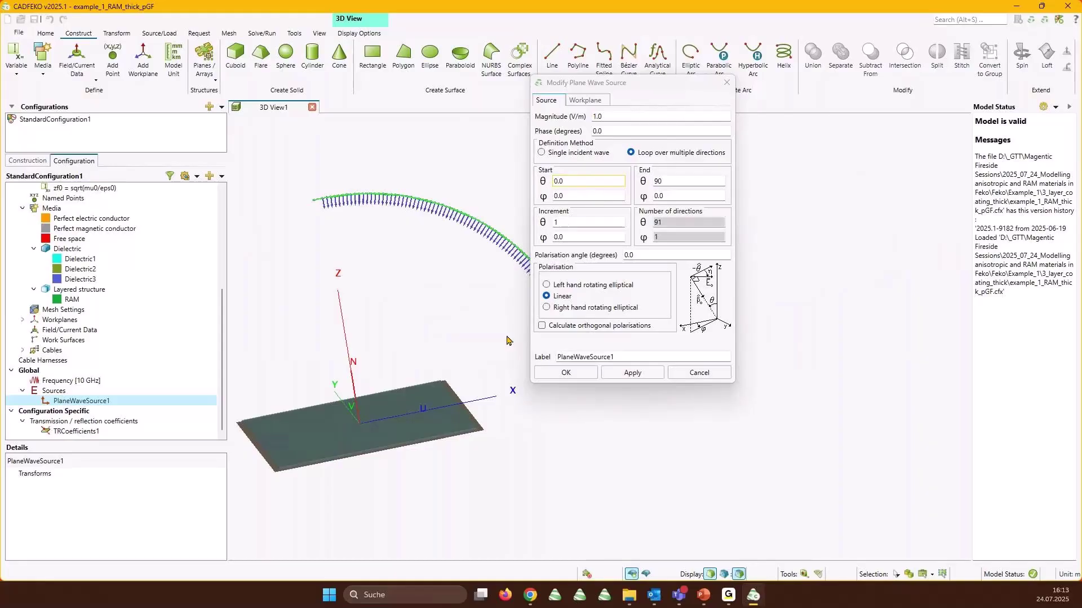
pyautogui.click(586, 374)
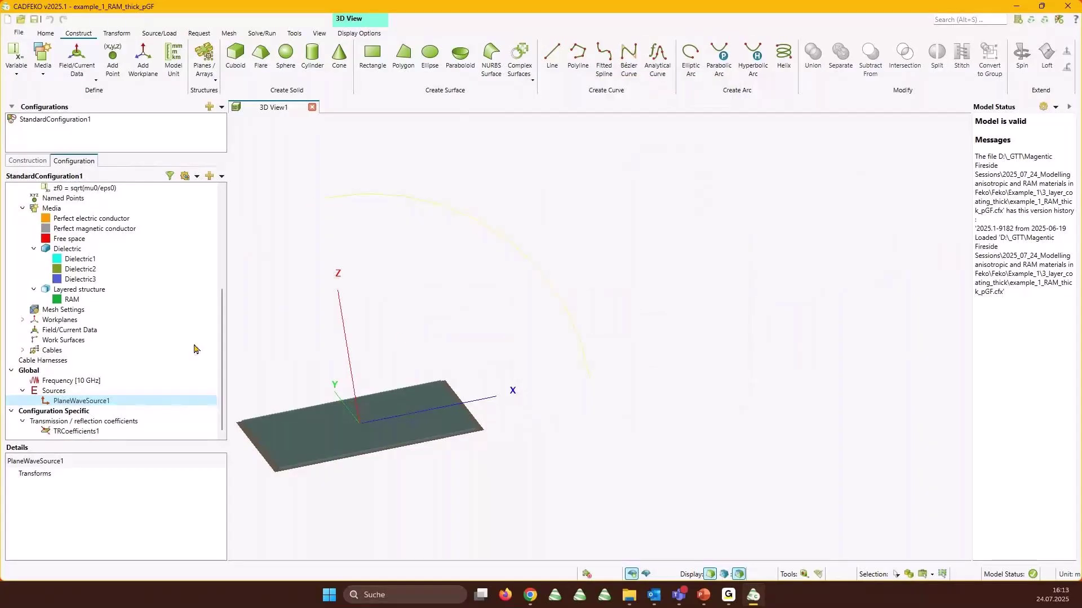
# Run the Feko solver on the model and overwrite the existing solution files.
pyautogui.click(1018, 22)
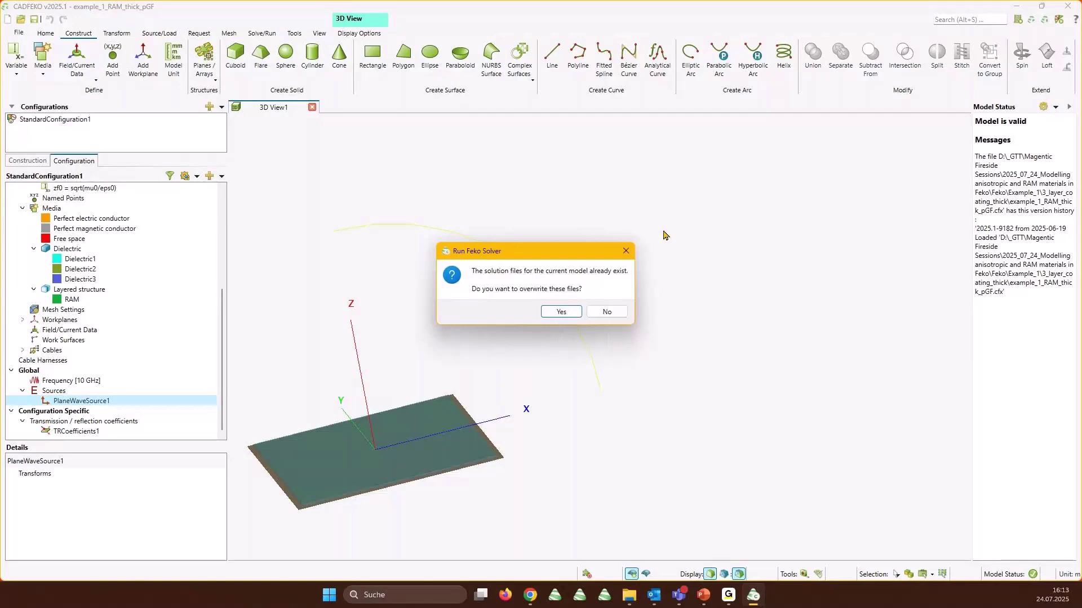
pyautogui.click(561, 311)
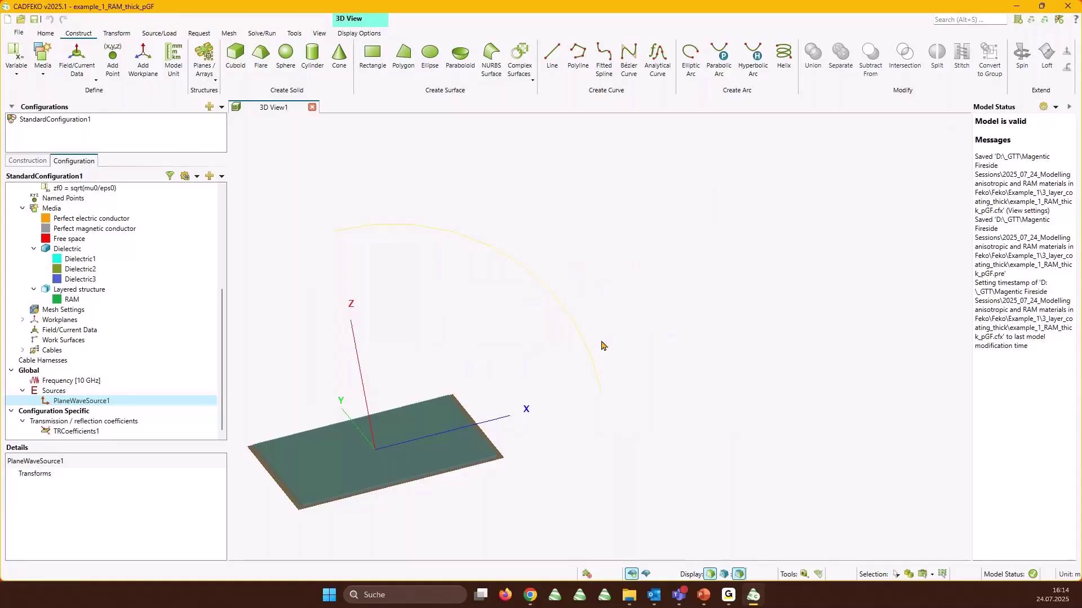
# Inspect the coated slab's layered edge and open the solved model's results in POSTFEKO.
pyautogui.moveTo(480, 438); pyautogui.dragTo(670, 298, button='middle')
pyautogui.scroll(5, 577, 321)
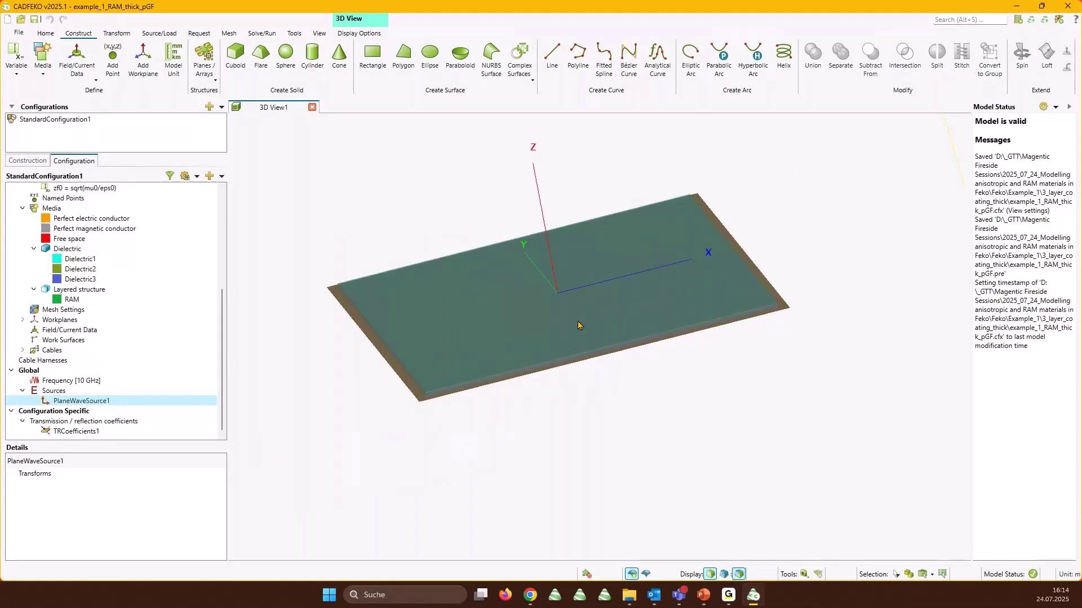
pyautogui.scroll(3, 578, 324)
pyautogui.click(1031, 21)
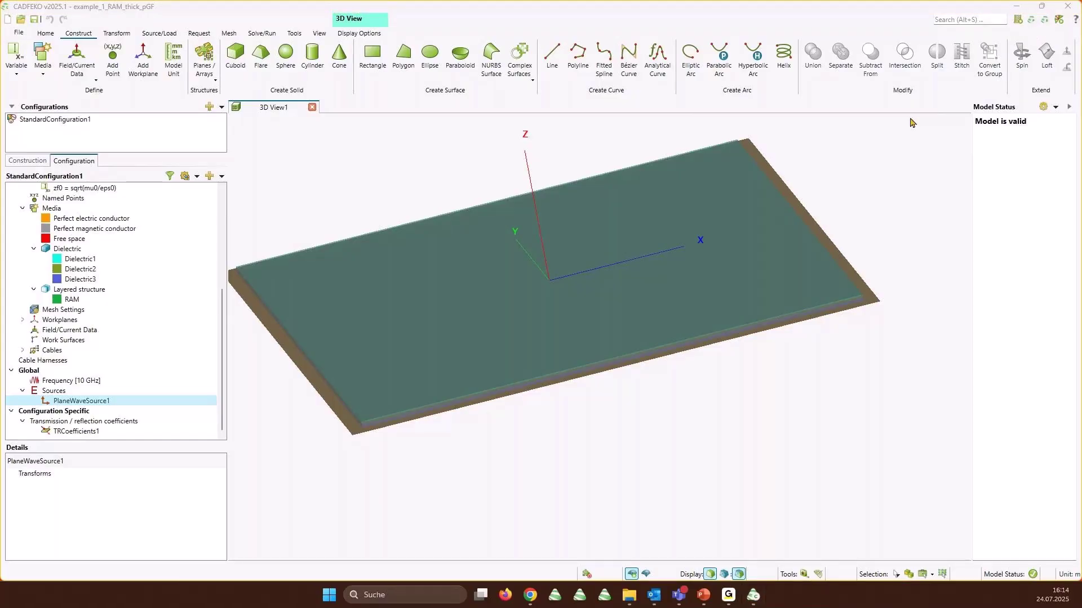
pyautogui.scroll(4, 360, 425)
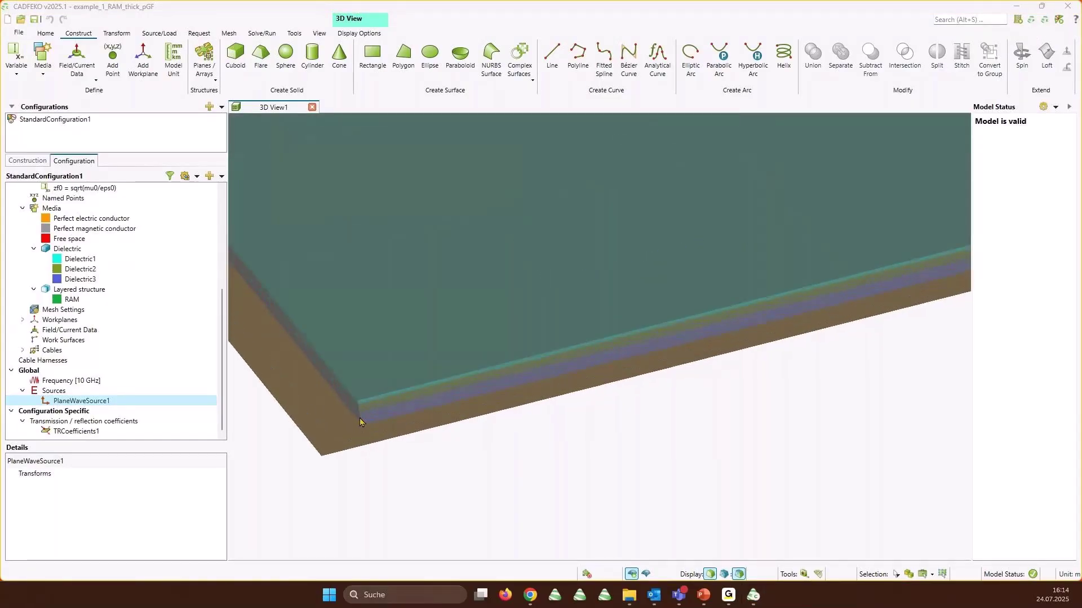
pyautogui.scroll(1, 360, 422)
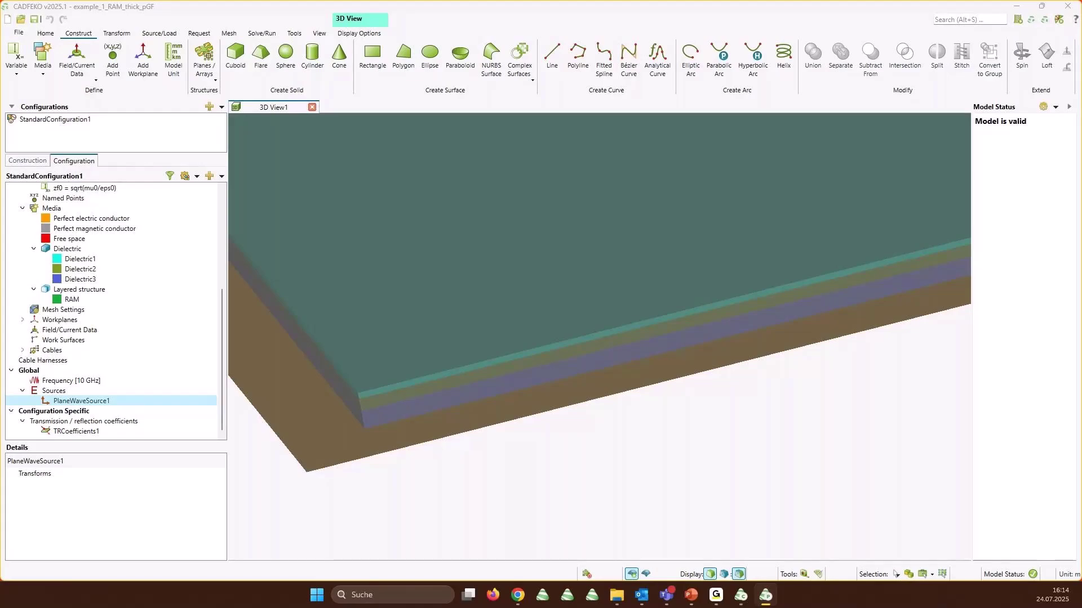
pyautogui.moveTo(0, 194); pyautogui.dragTo(694, 4)
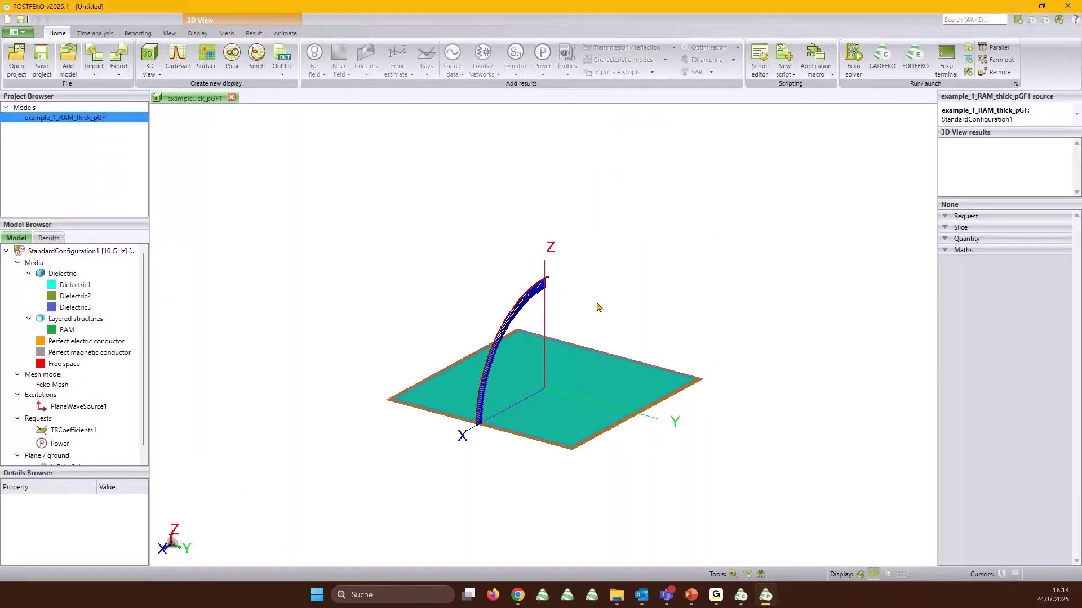
# Plot the TRCoefficients1 transmission/reflection result on a new Cartesian graph.
pyautogui.click(179, 62)
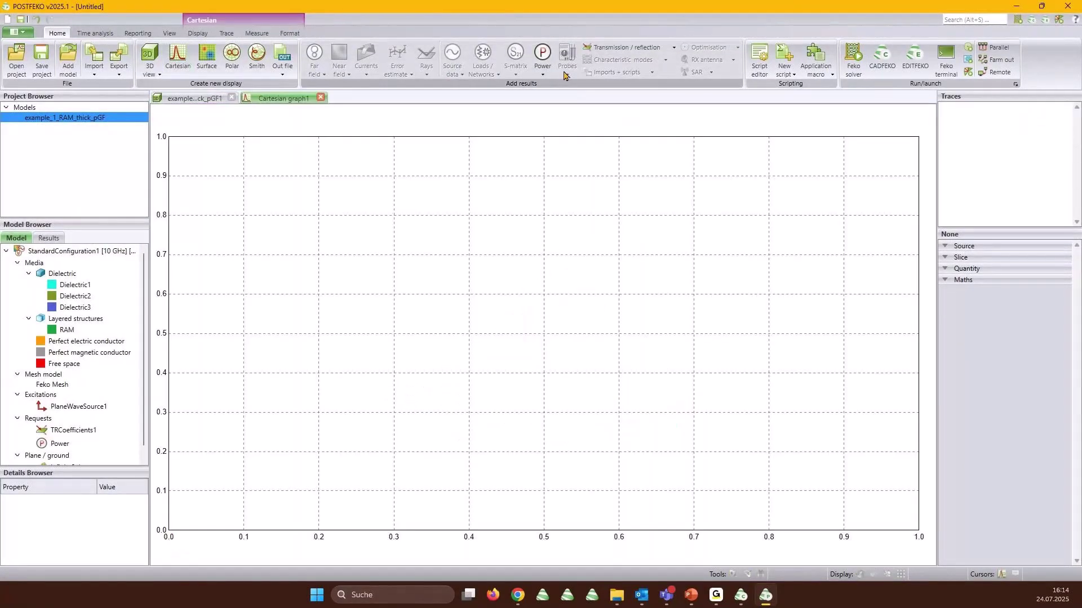
pyautogui.click(644, 48)
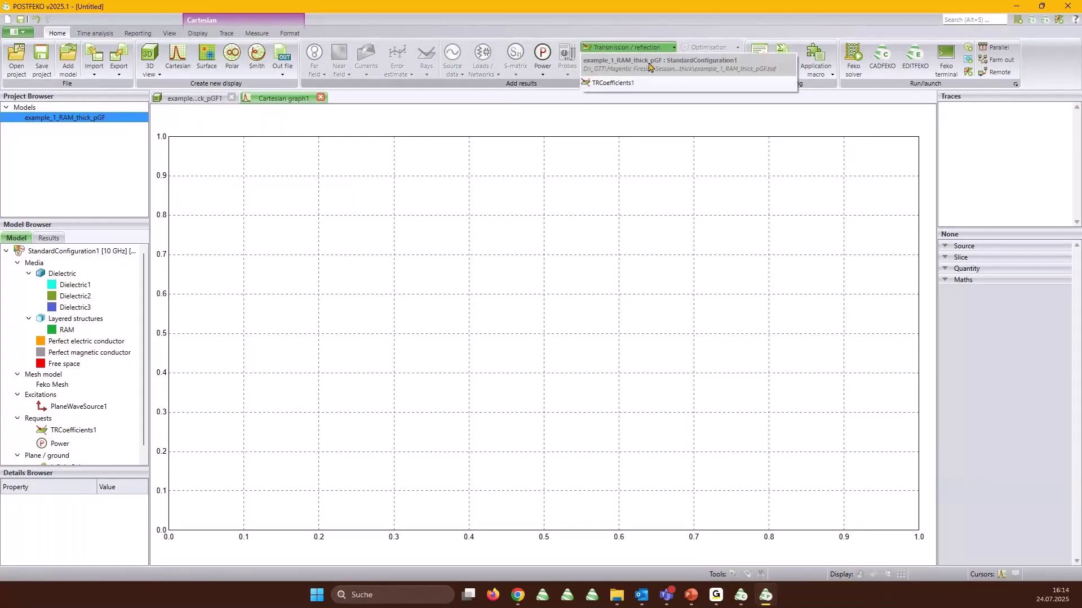
pyautogui.click(640, 85)
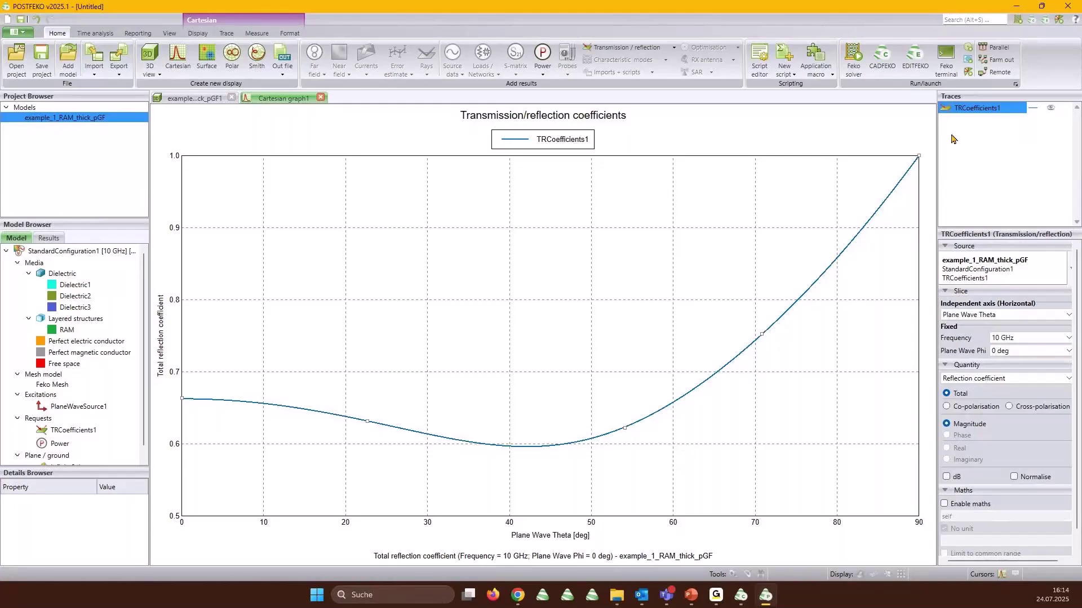
# Close the POSTFEKO session and open the example_1_RAM_thick.cfx model in CADFEKO.
pyautogui.click(1066, 7)
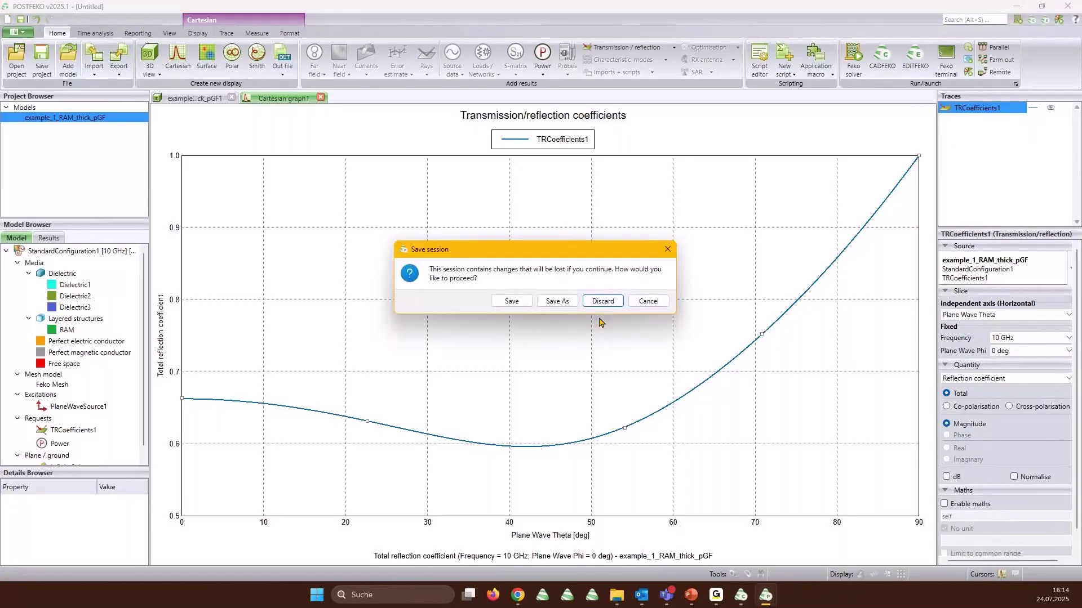
pyautogui.click(542, 298)
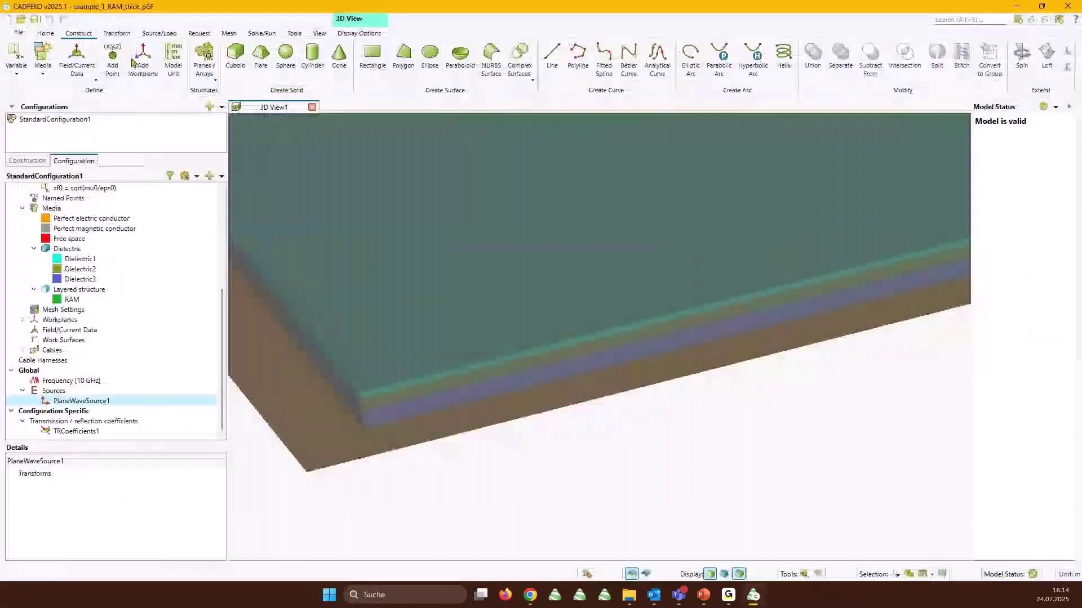
pyautogui.click(21, 19)
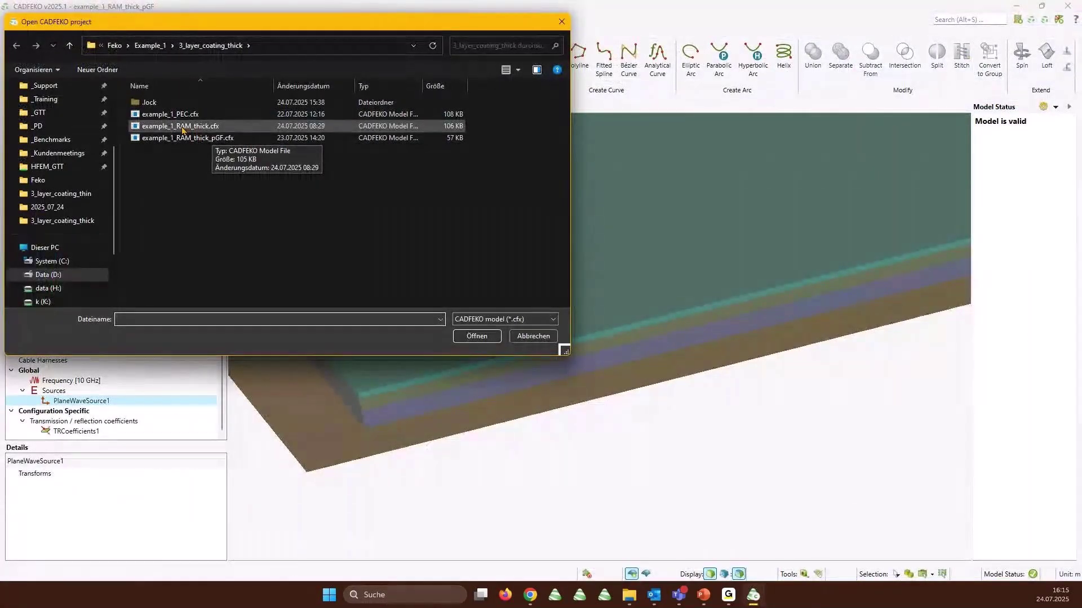
pyautogui.doubleClick(197, 126)
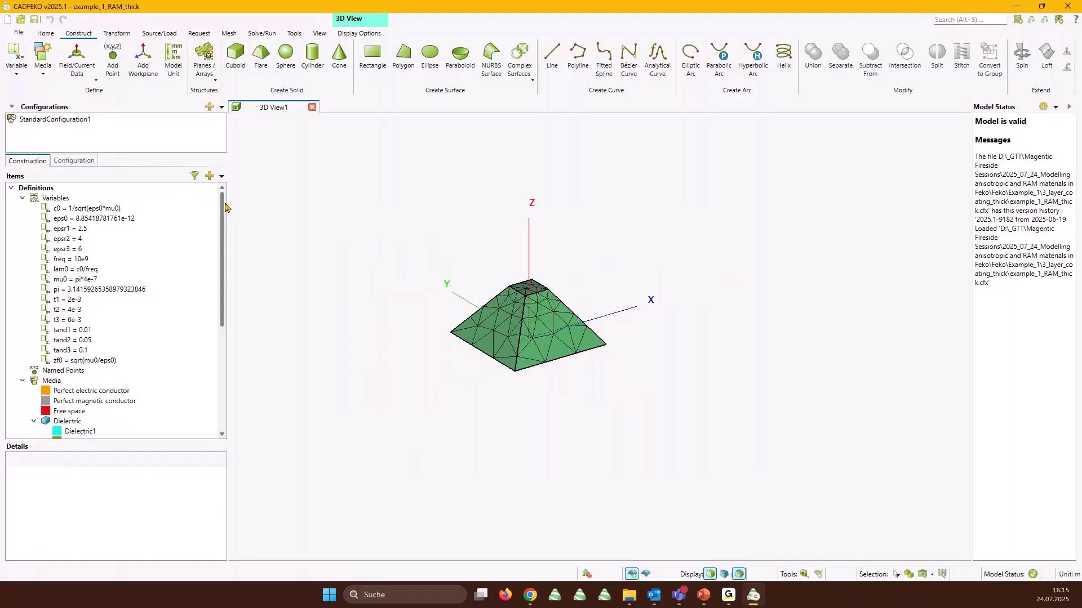
# Review the layer thickness variables t1 to t3 and view the coated truncated pyramid.
pyautogui.click(85, 300)
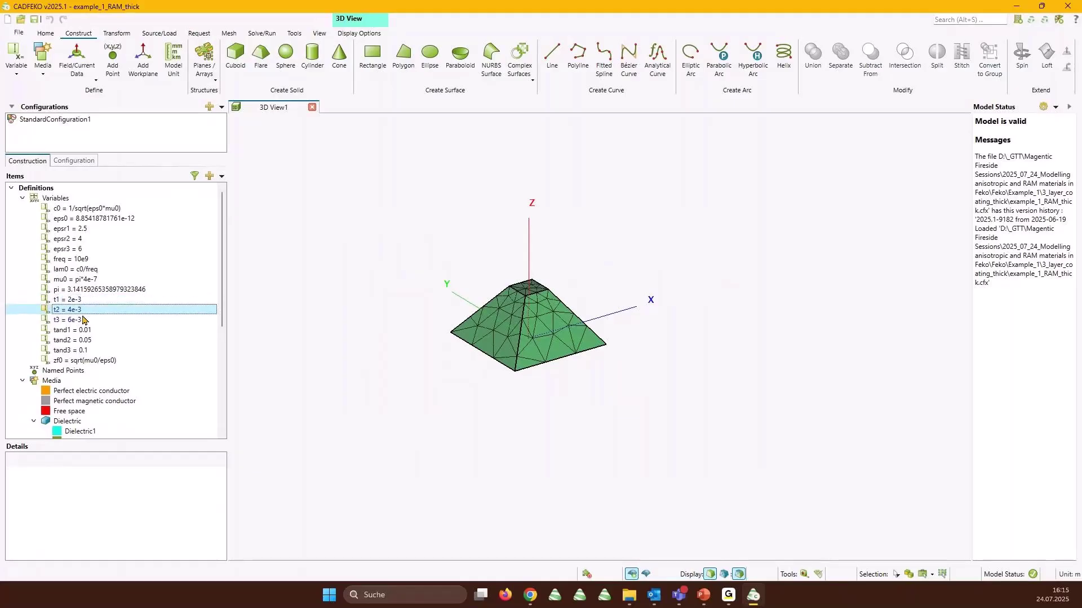
pyautogui.click(85, 320)
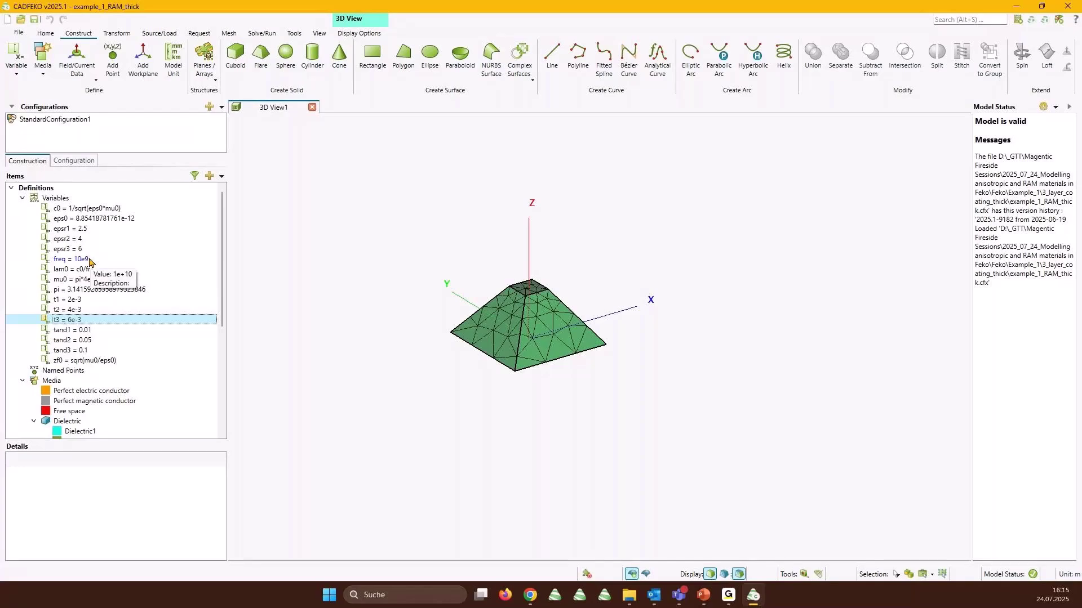
pyautogui.moveTo(570, 369); pyautogui.dragTo(591, 401)
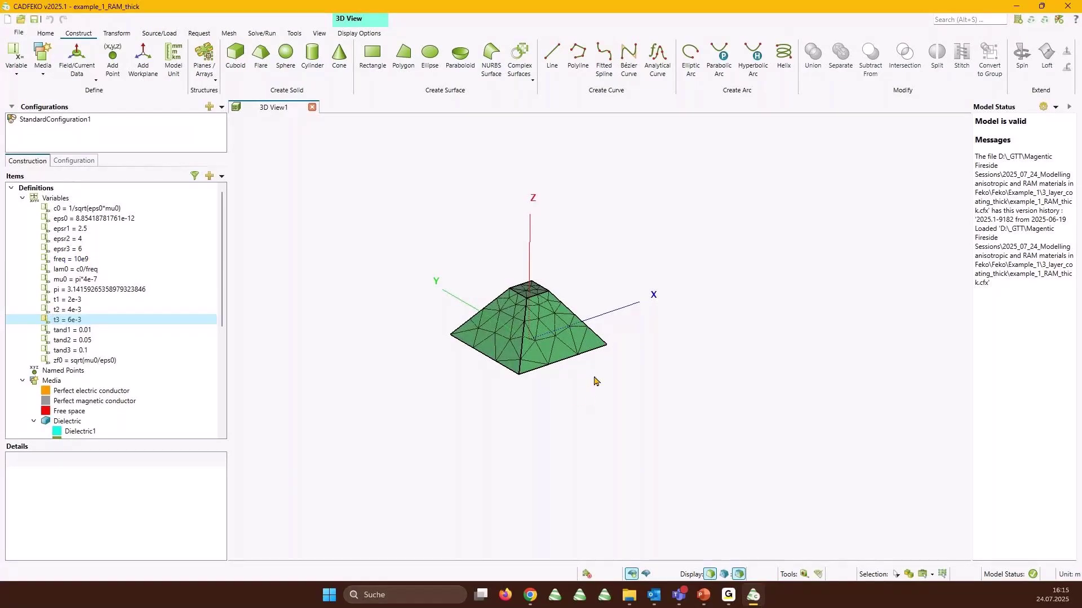
pyautogui.moveTo(595, 381); pyautogui.dragTo(546, 407)
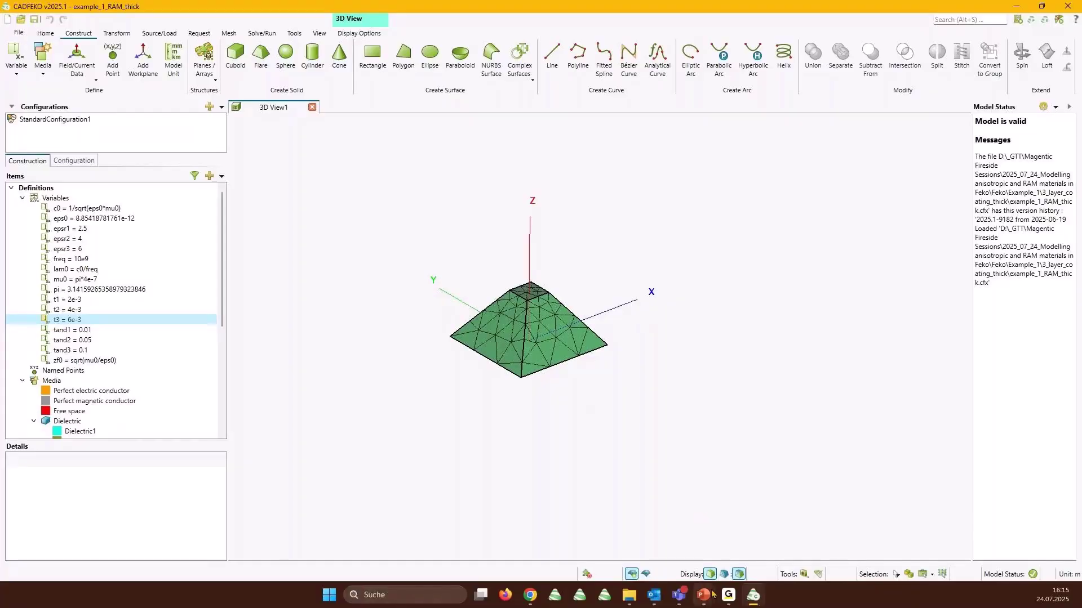
# Measure the distance between two neighbouring base corners of the truncated pyramid.
pyautogui.click(803, 574)
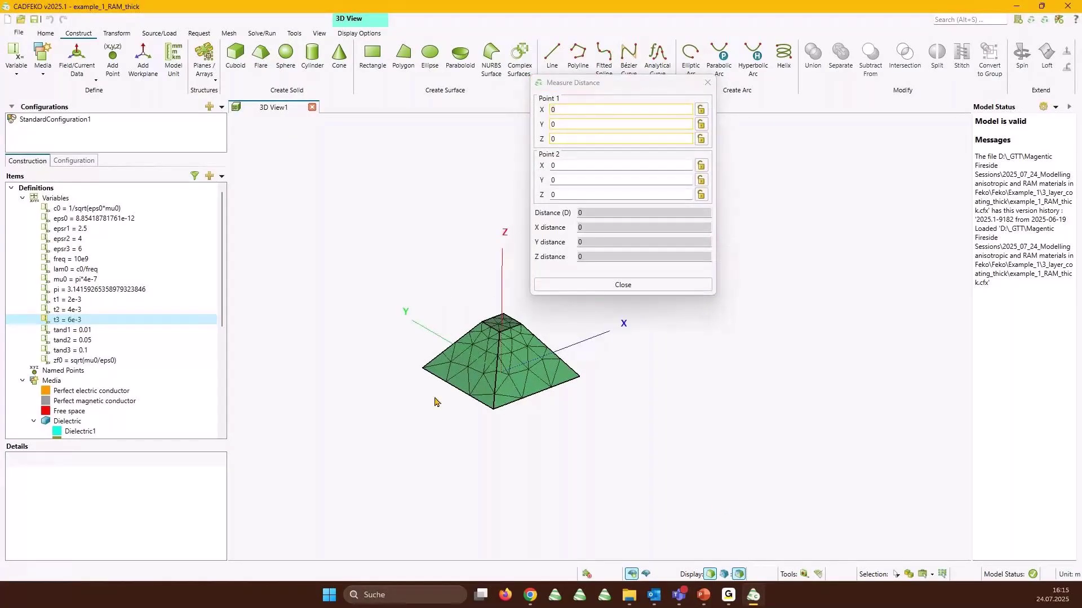
pyautogui.click(424, 369)
pyautogui.click(494, 407)
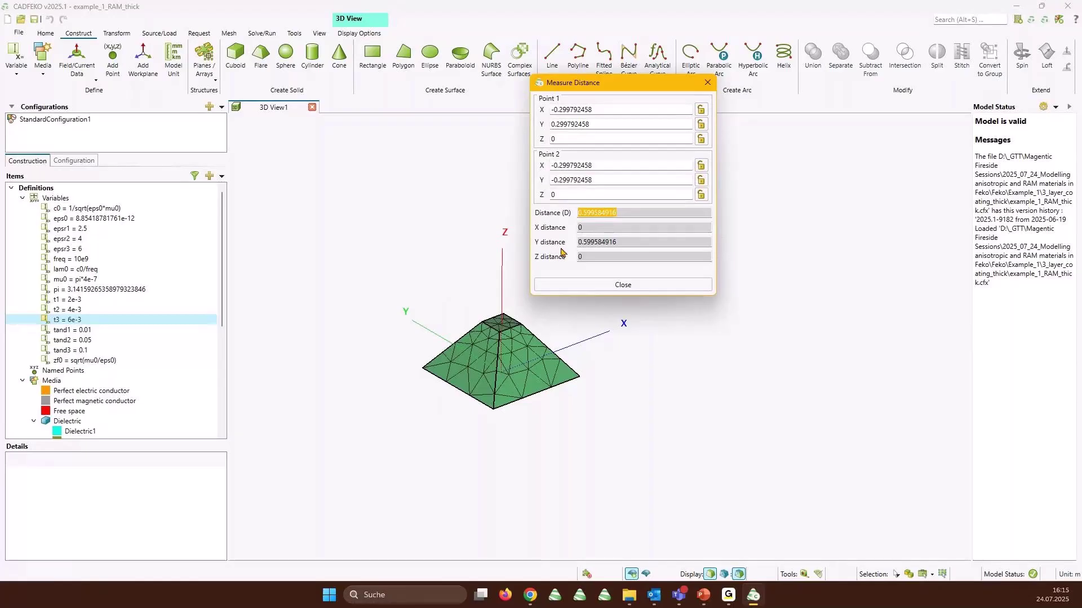
pyautogui.press('Escape')
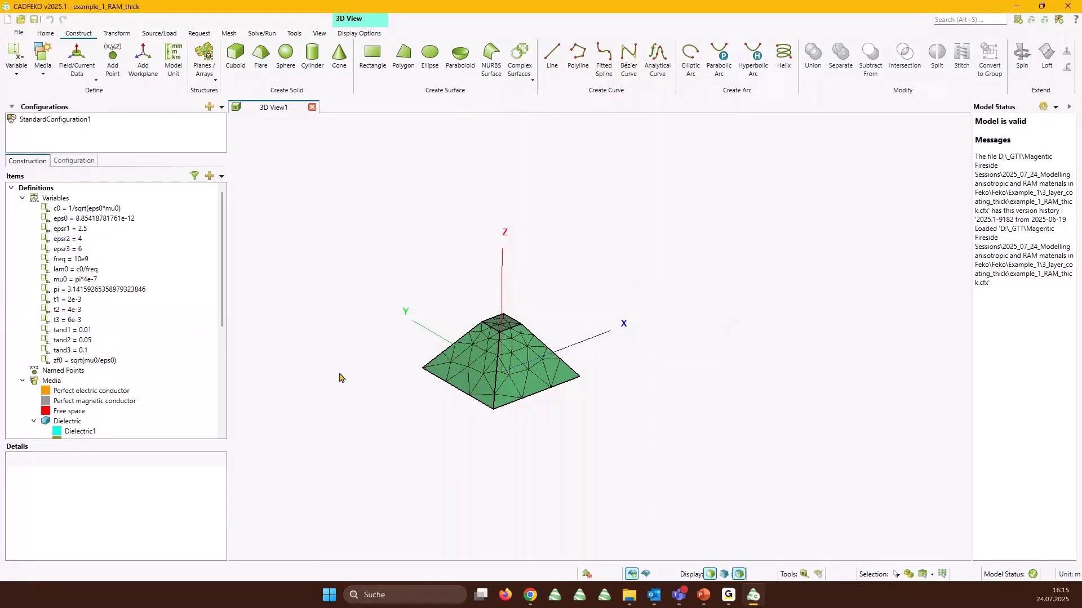
# Select all six faces of Flare1, review their face medium and RAM coating properties, and clear the selection.
pyautogui.scroll(-4, 84, 400)
pyautogui.scroll(2, 521, 372)
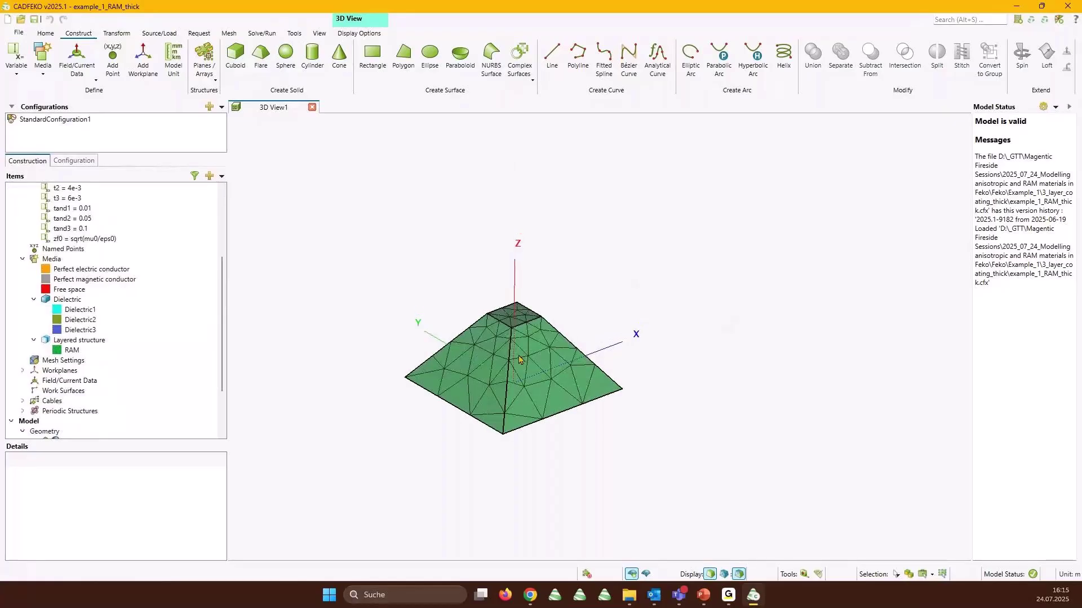
pyautogui.scroll(1, 519, 359)
pyautogui.scroll(-2, 76, 377)
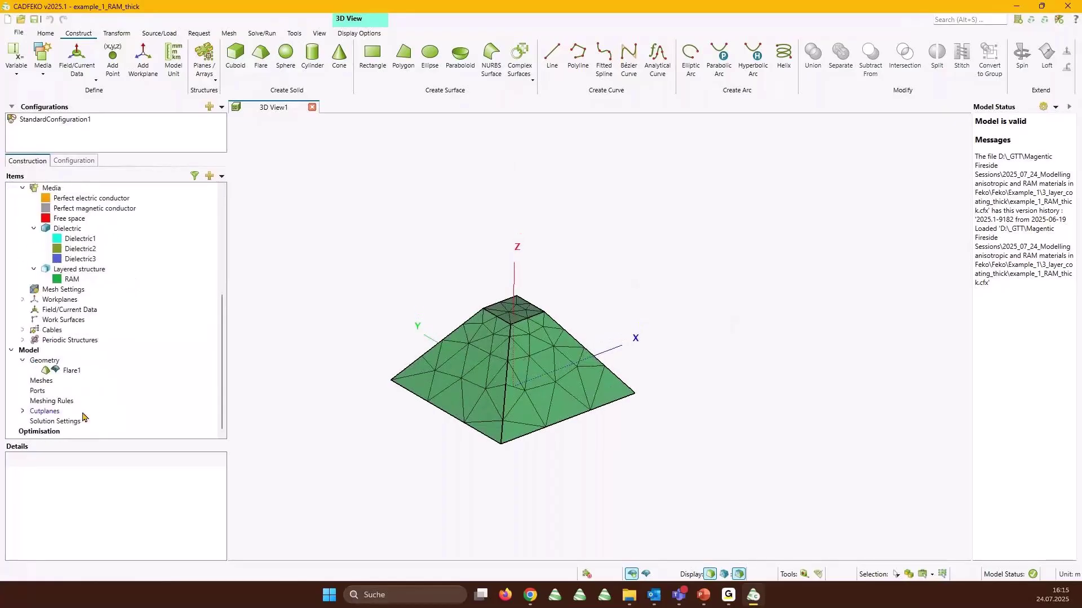
pyautogui.click(66, 375)
pyautogui.click(56, 493)
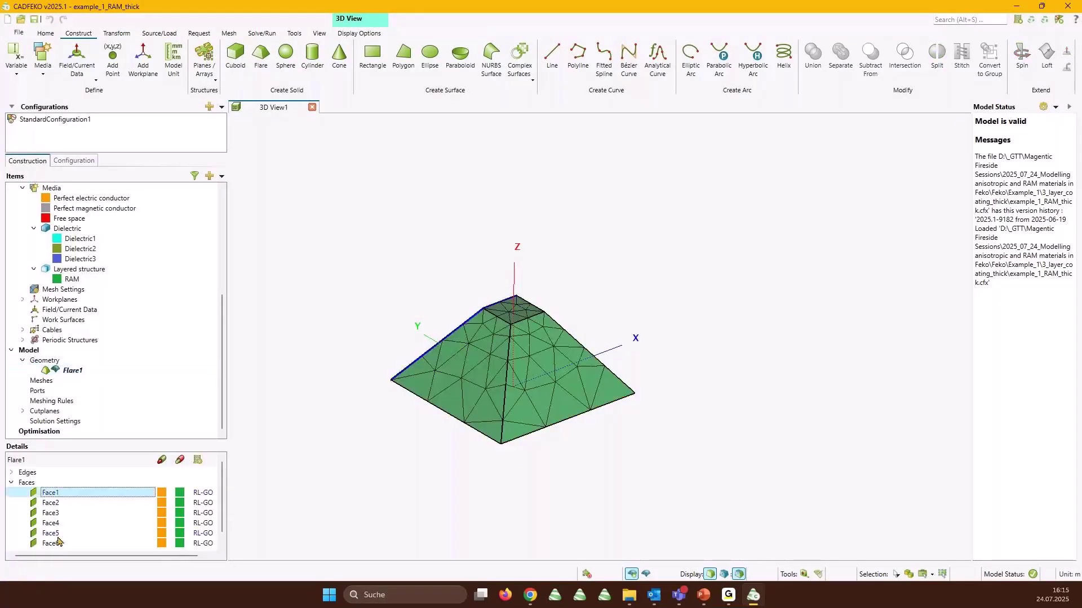
pyautogui.keyDown('shift'); pyautogui.click(59, 542); pyautogui.keyUp('shift')
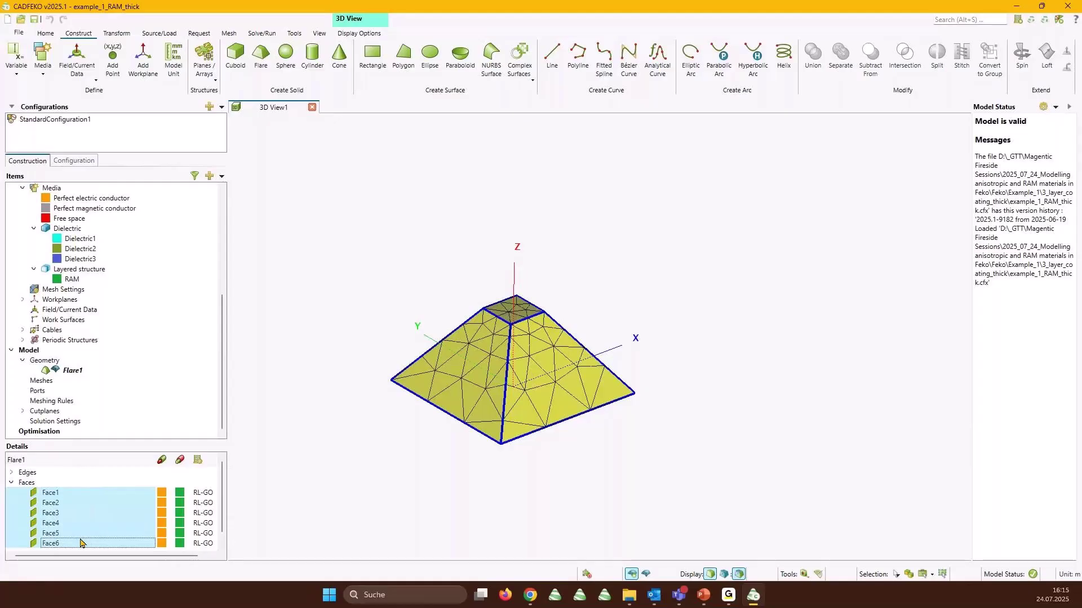
pyautogui.doubleClick(81, 542)
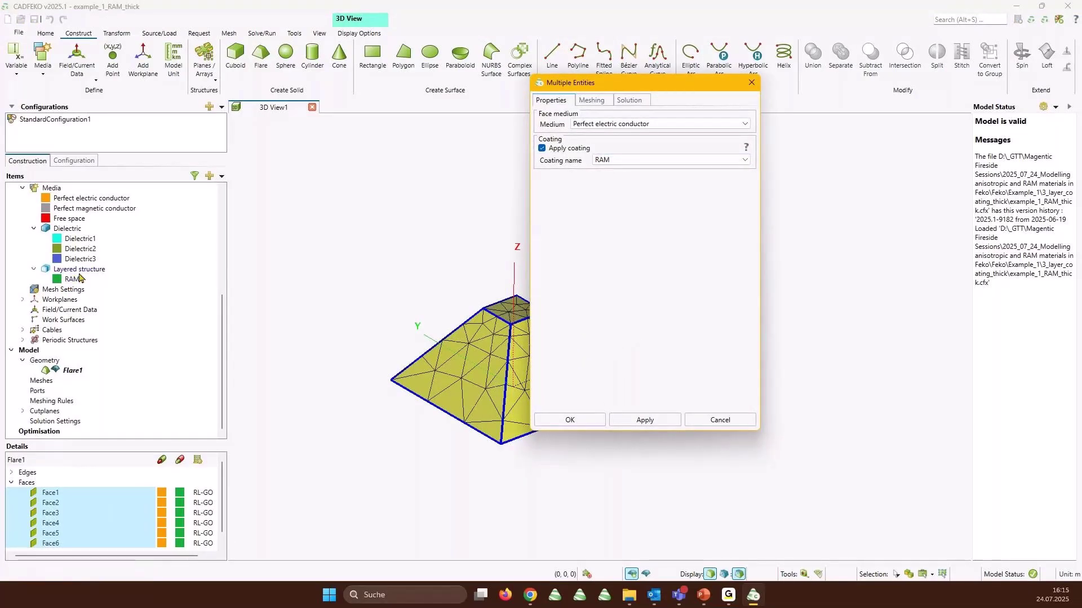
pyautogui.click(718, 421)
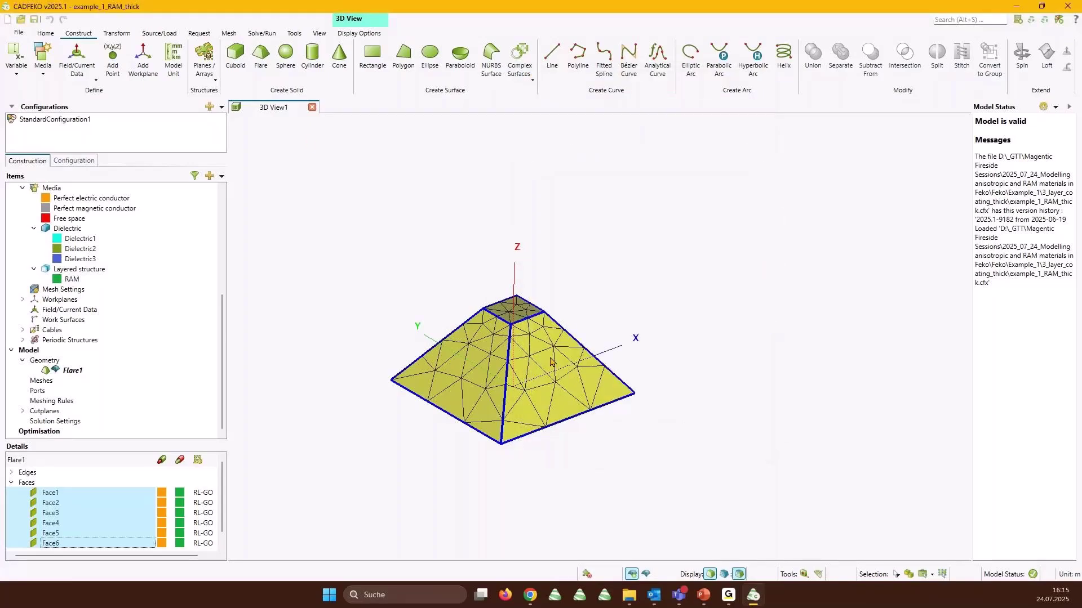
pyautogui.click(550, 270)
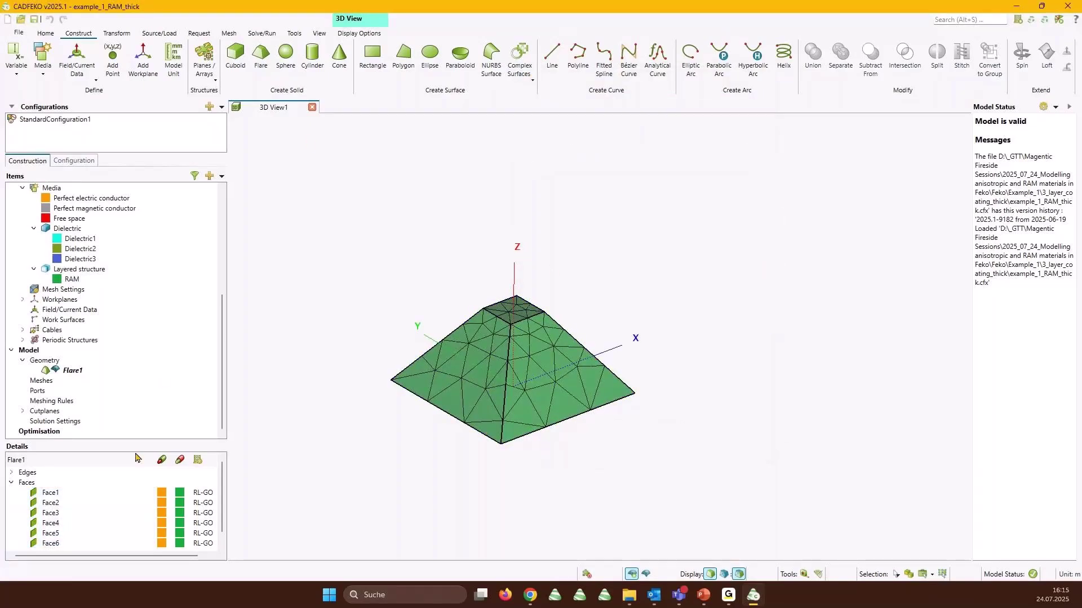
pyautogui.click(100, 493)
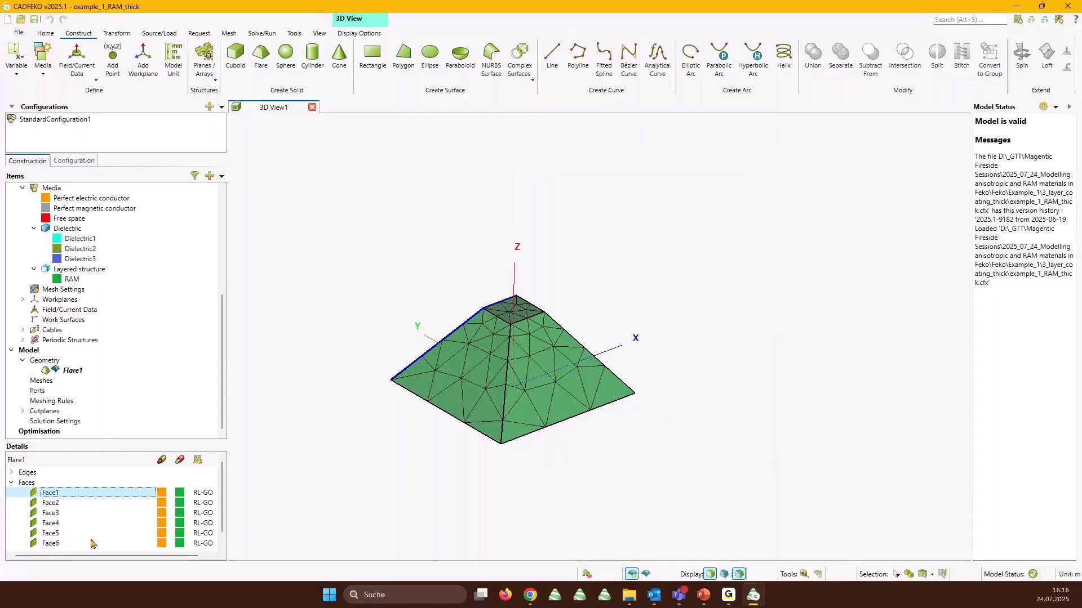
pyautogui.click(386, 472)
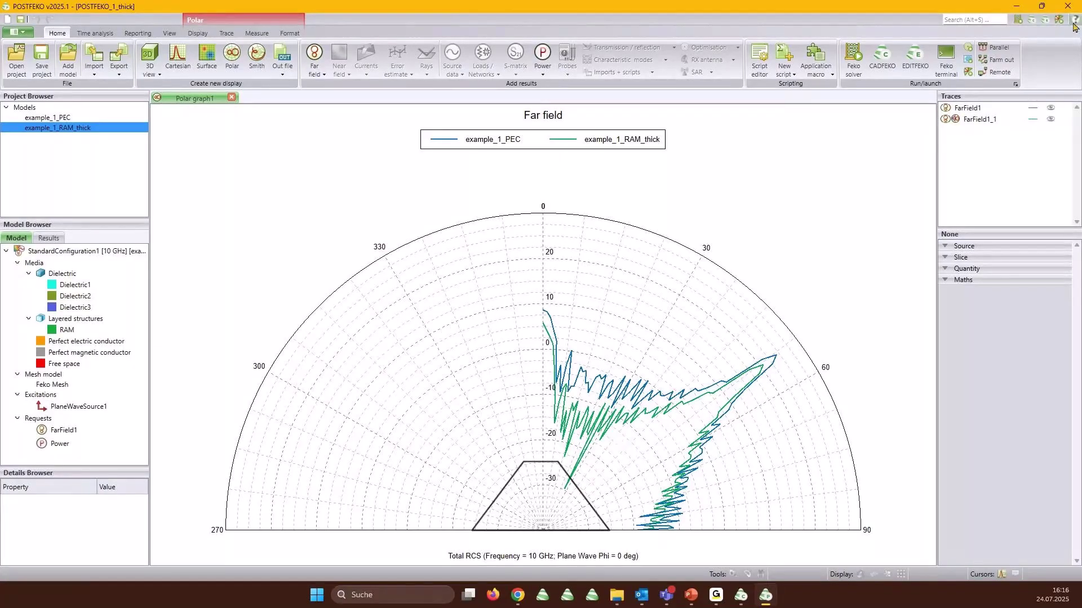
# Close the POSTFEKO session comparing the PEC and RAM-coated far fields.
pyautogui.click(1067, 6)
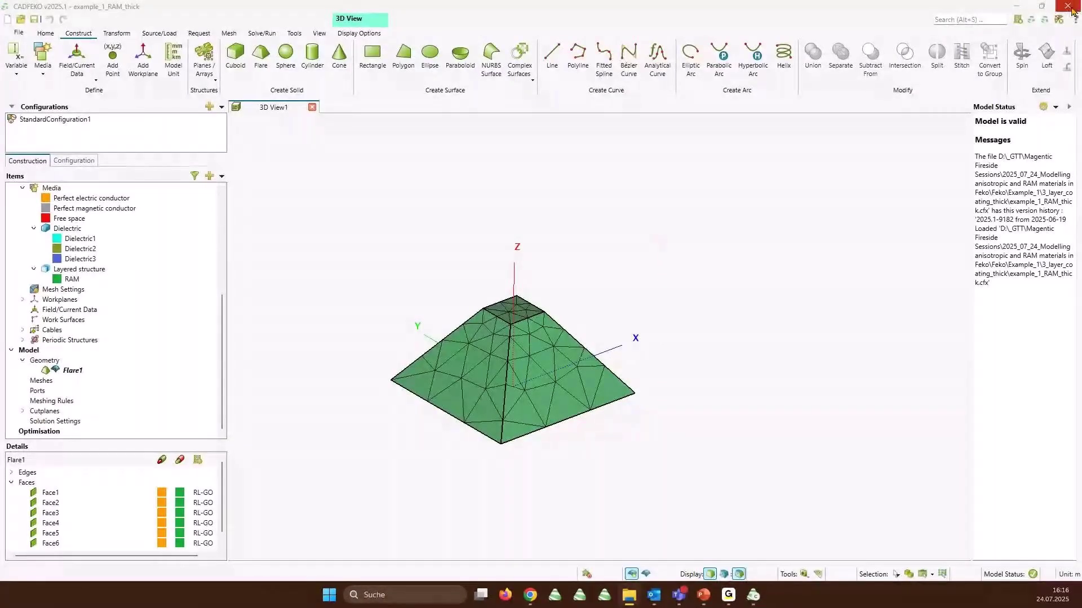
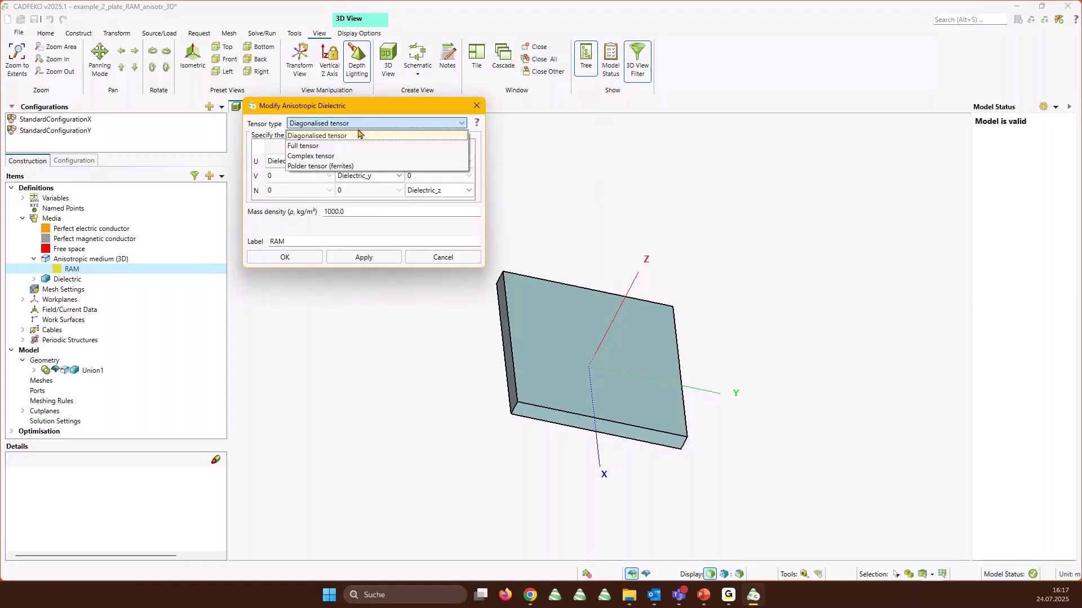
# Review the Diagonalised tensor definition of the RAM anisotropic medium and dismiss its dialog.
pyautogui.click(361, 137)
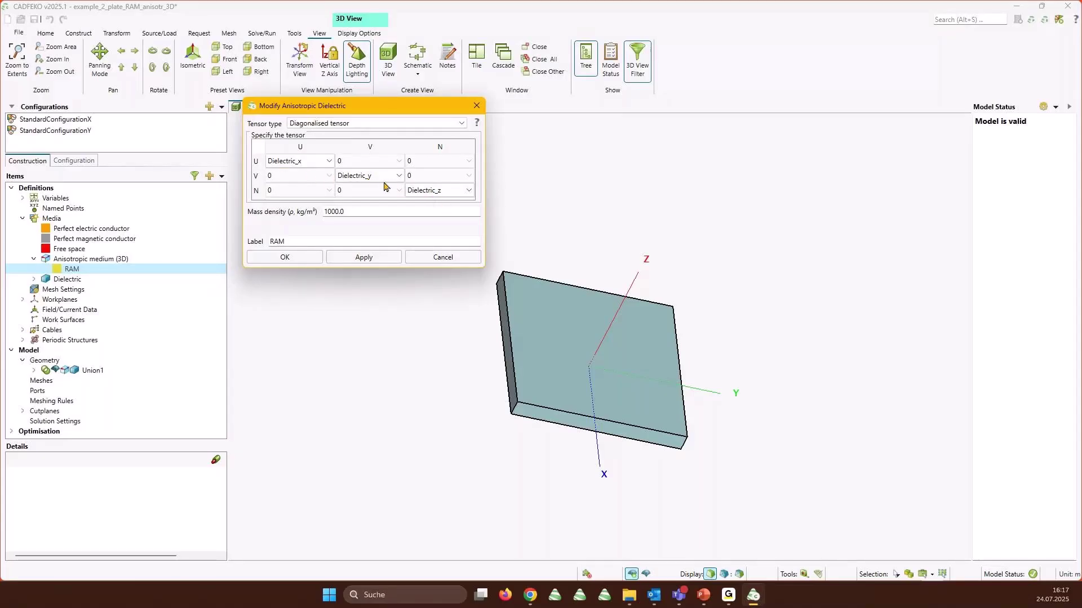
pyautogui.click(443, 257)
# List the dielectric media and review Dielectric_x's relative permittivity and loss tangent, cancelling the dialog.
pyautogui.click(33, 279)
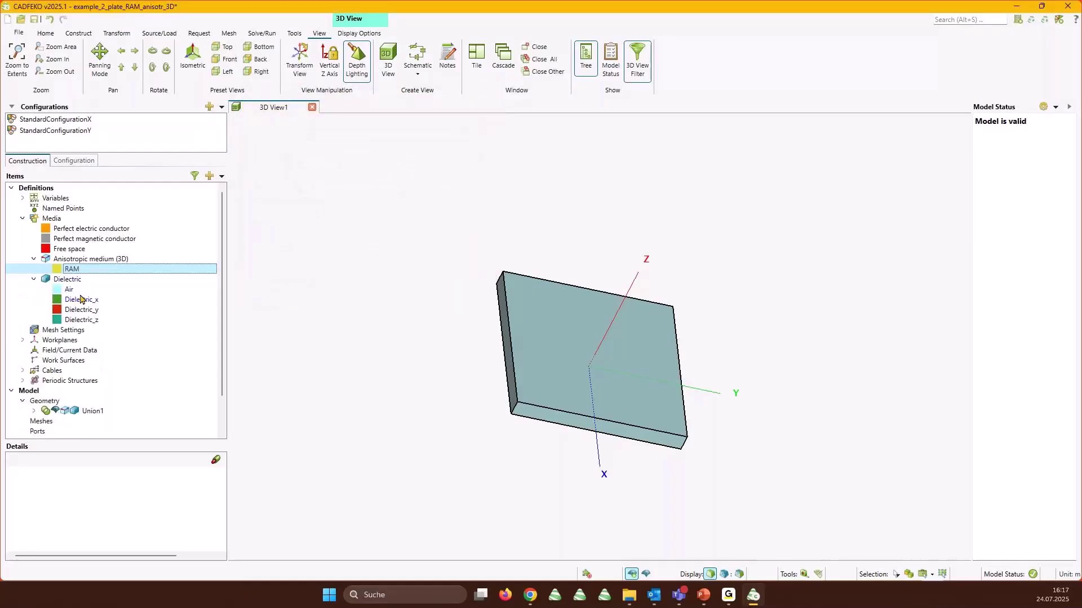
pyautogui.click(80, 299)
pyautogui.click(82, 310)
pyautogui.doubleClick(80, 299)
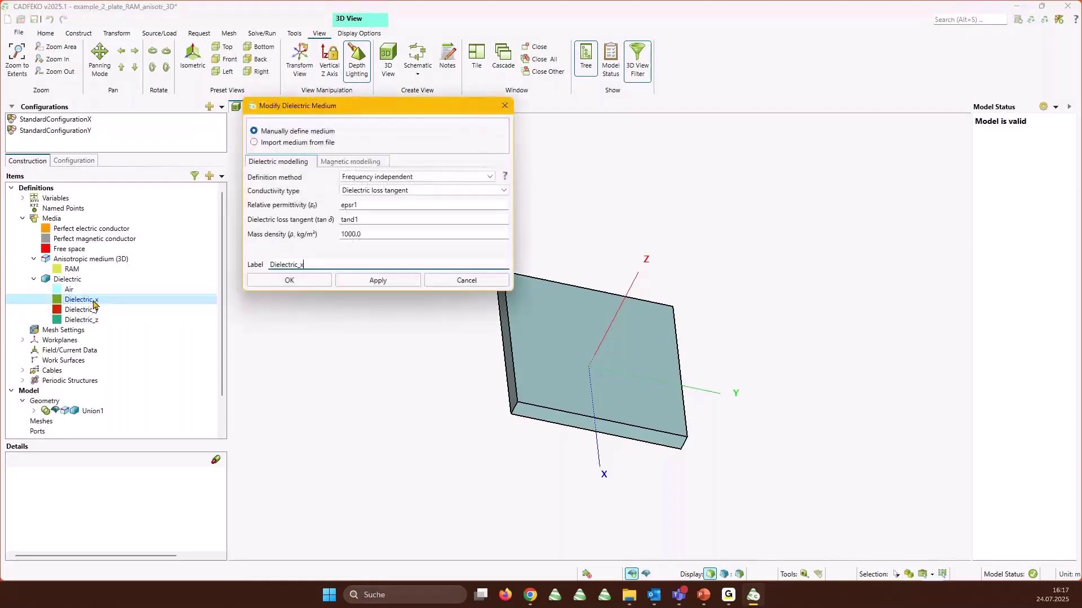
pyautogui.click(396, 206)
pyautogui.doubleClick(367, 220)
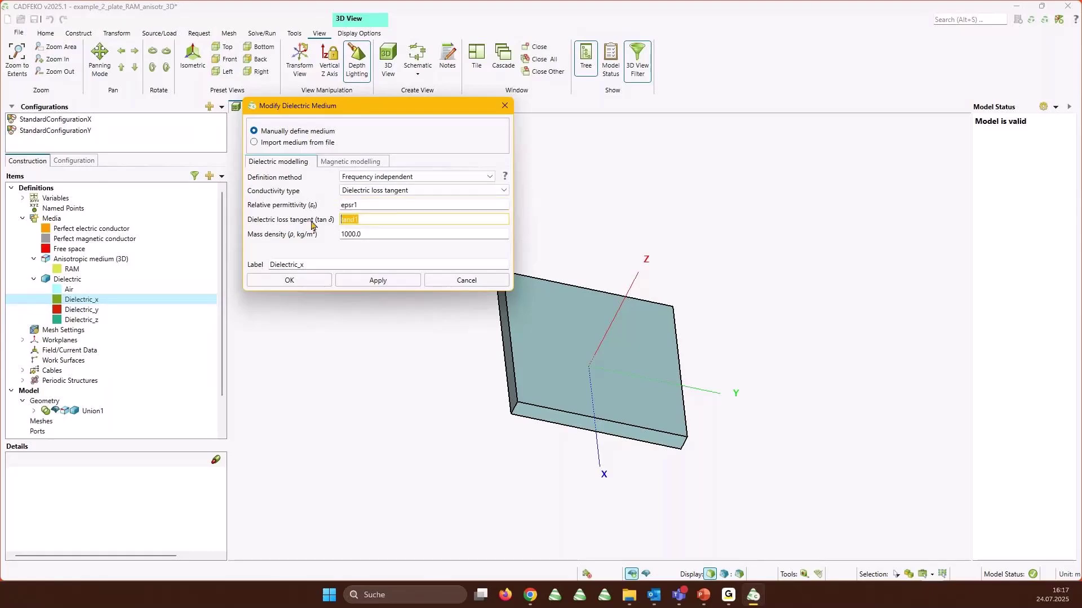
pyautogui.click(462, 283)
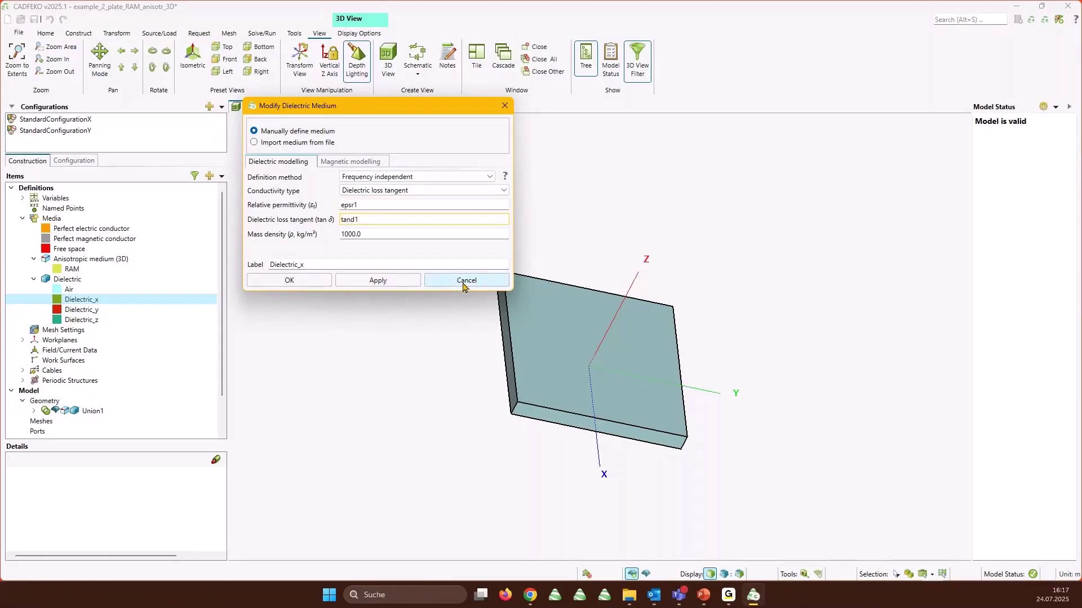
# Expand the Search1 optimisation and its goals in the model tree.
pyautogui.scroll(-5, 89, 237)
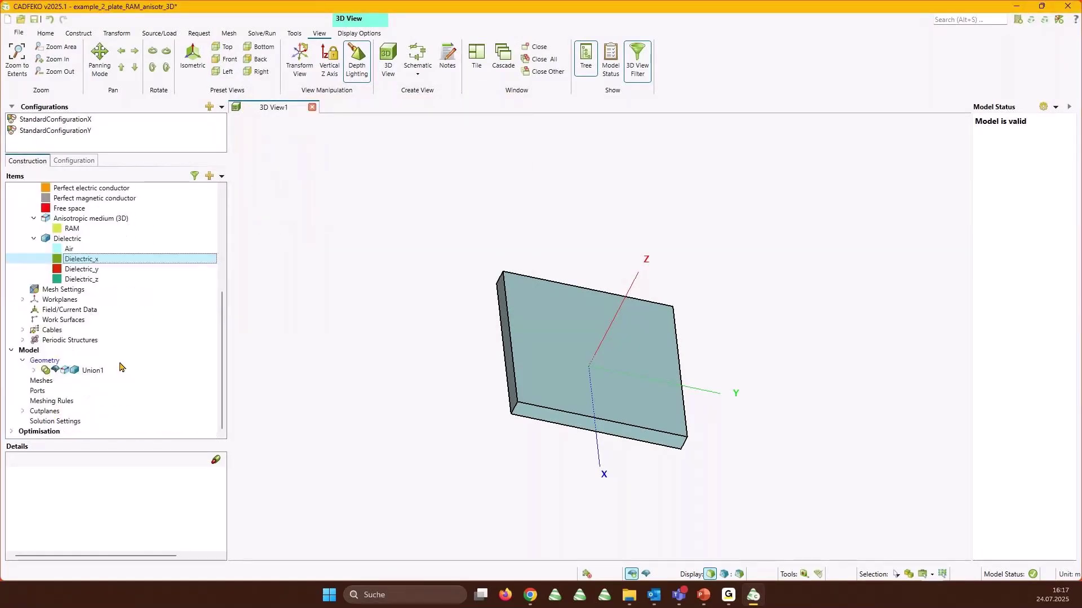
pyautogui.click(11, 433)
pyautogui.click(22, 437)
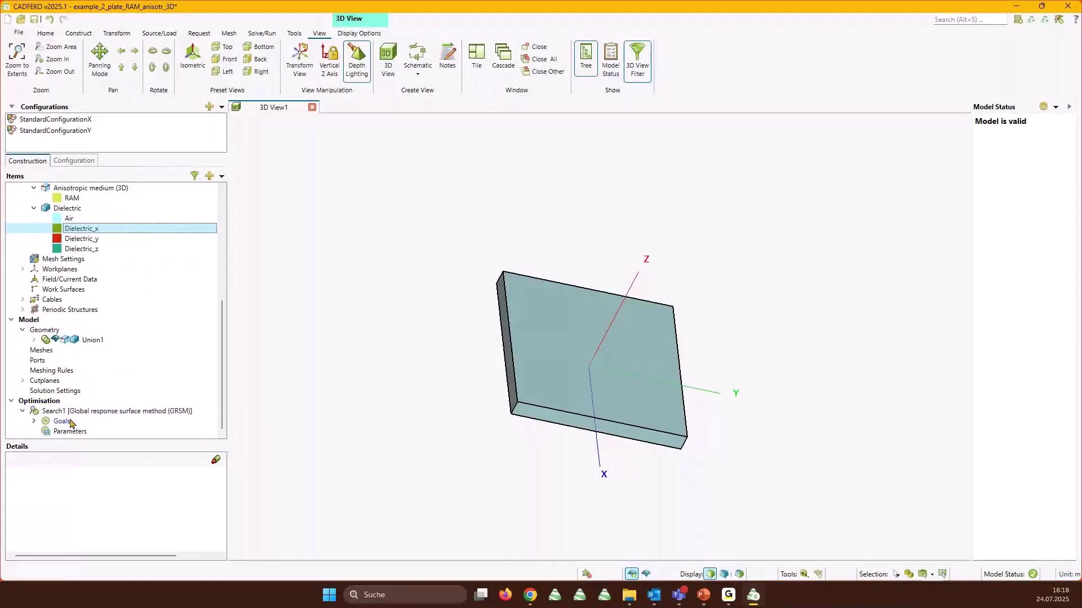
pyautogui.click(32, 422)
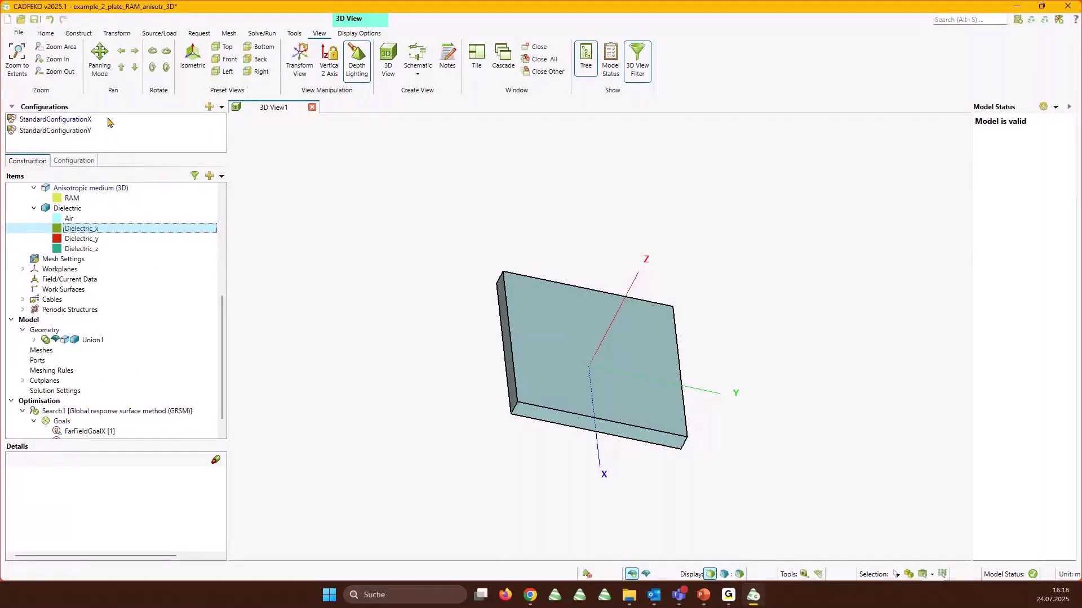
# Compare the plane wave polarisation directions of StandardConfigurationX and StandardConfigurationY on the plate.
pyautogui.scroll(-10, 496, 335)
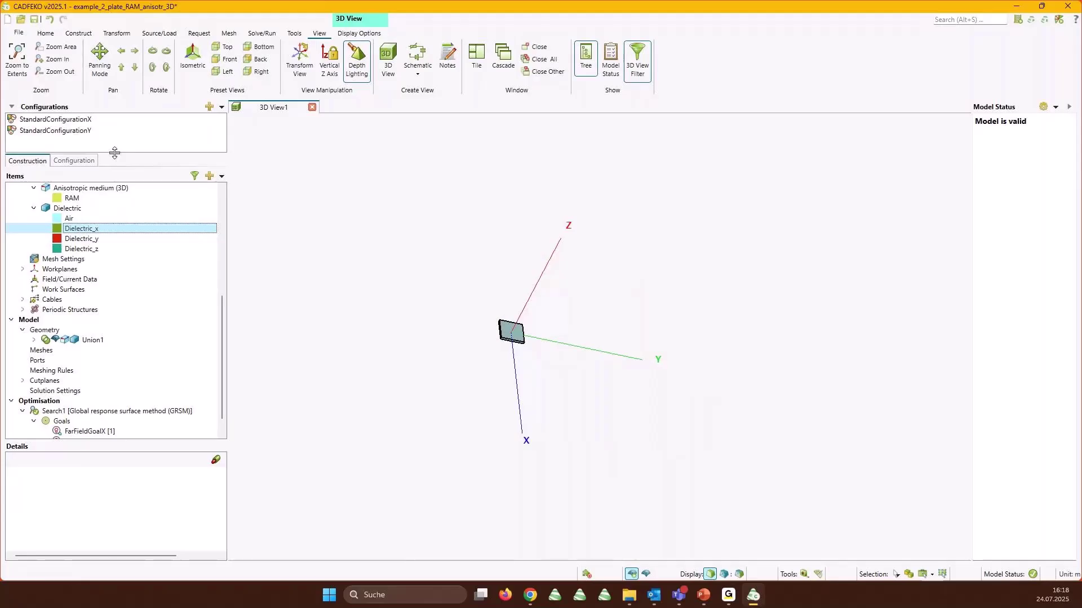
pyautogui.click(74, 160)
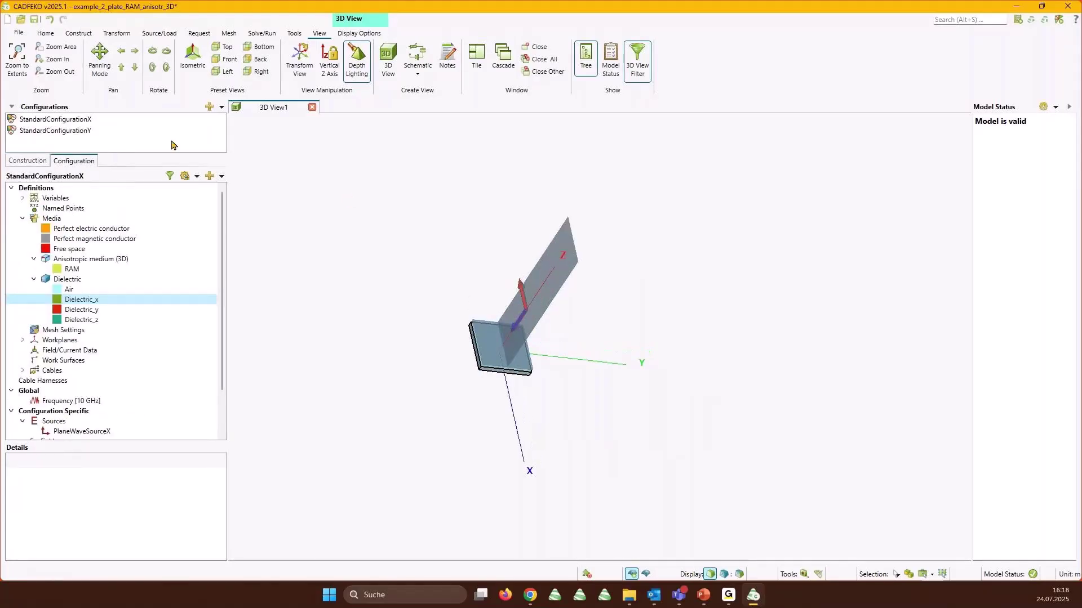
pyautogui.click(133, 131)
pyautogui.click(131, 120)
pyautogui.scroll(3, 504, 333)
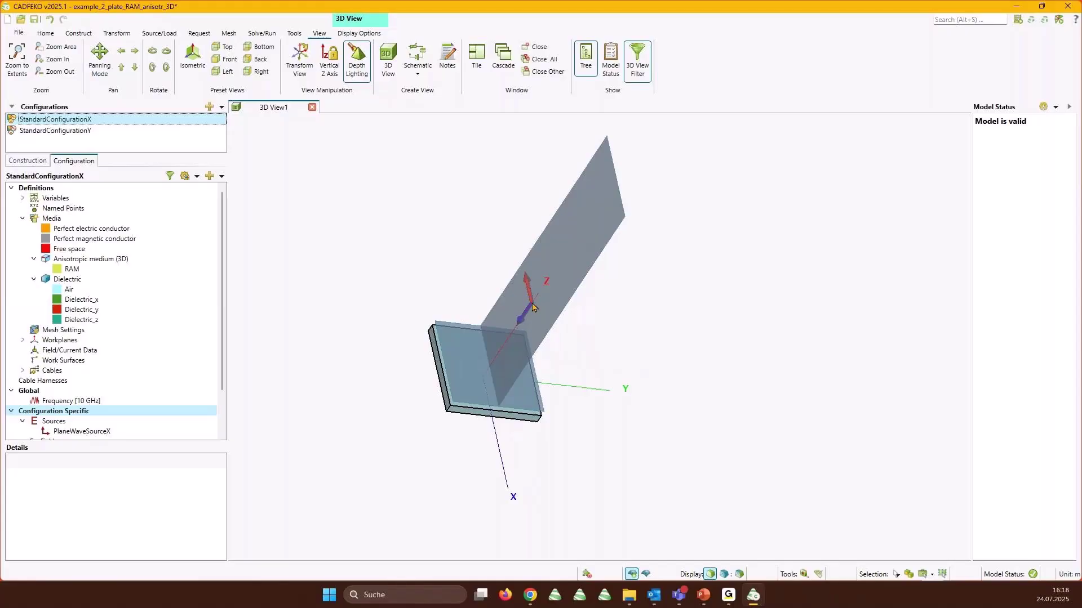
pyautogui.click(95, 131)
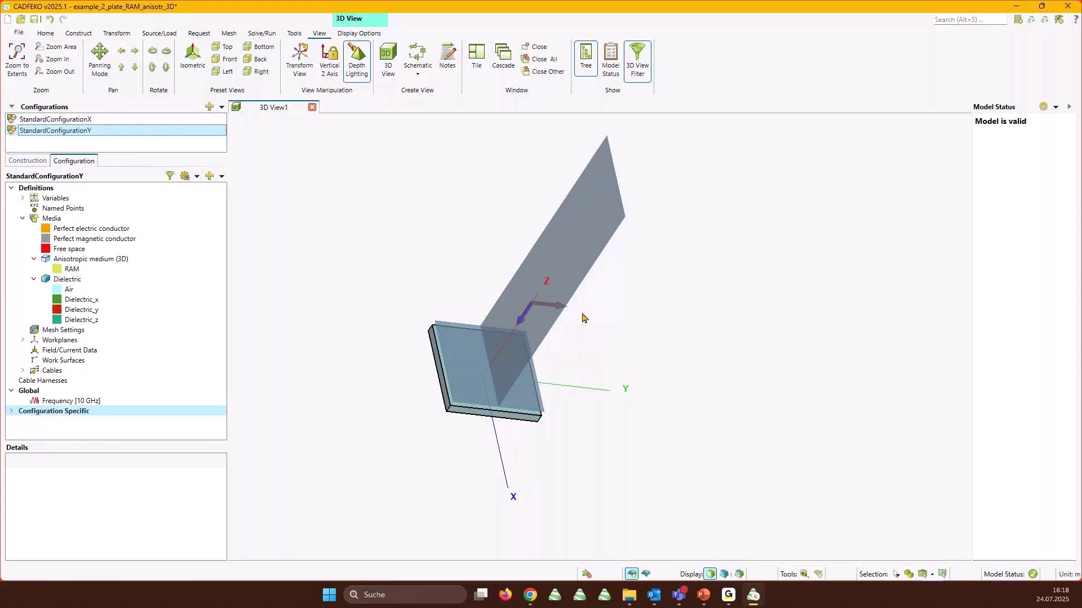
pyautogui.click(116, 120)
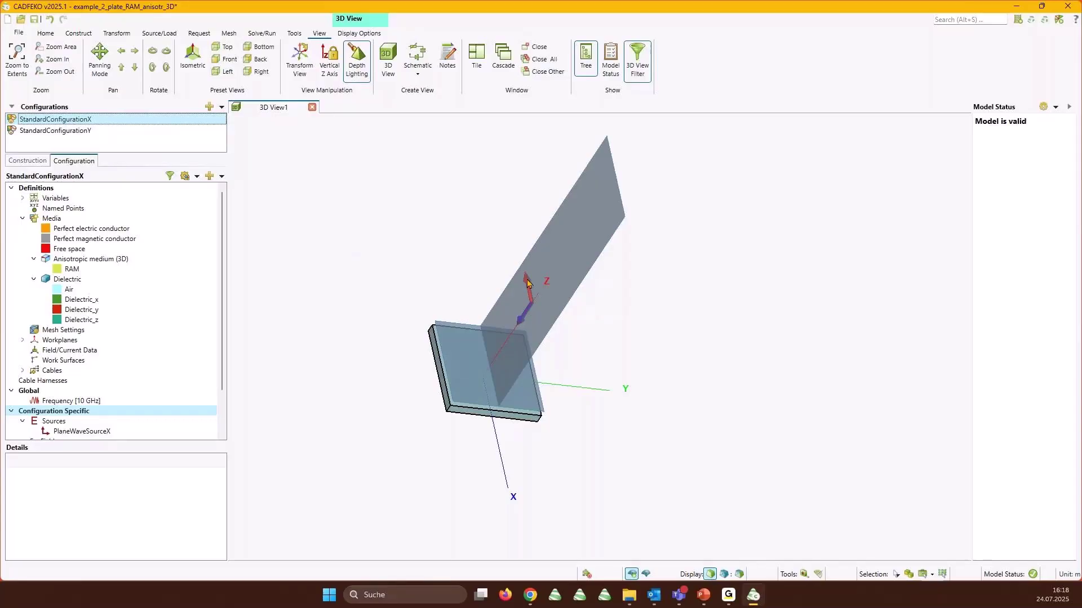
# Display StandardConfigurationY, and review the FarFieldGoalX and FarFieldGoalY optimisation goals, cancelling each dialog.
pyautogui.click(145, 131)
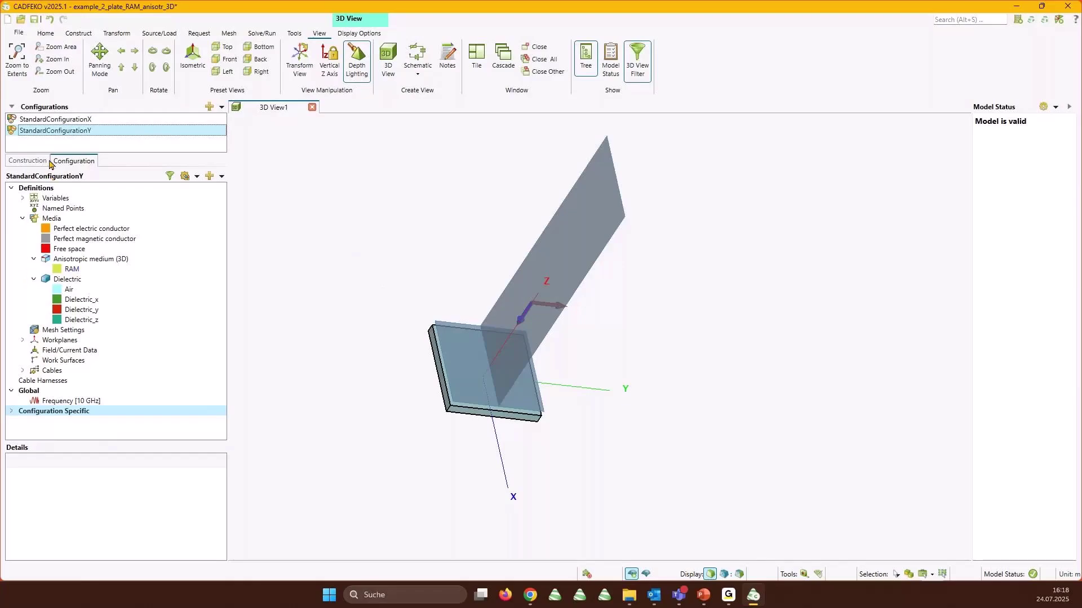
pyautogui.click(28, 162)
pyautogui.scroll(-1, 72, 408)
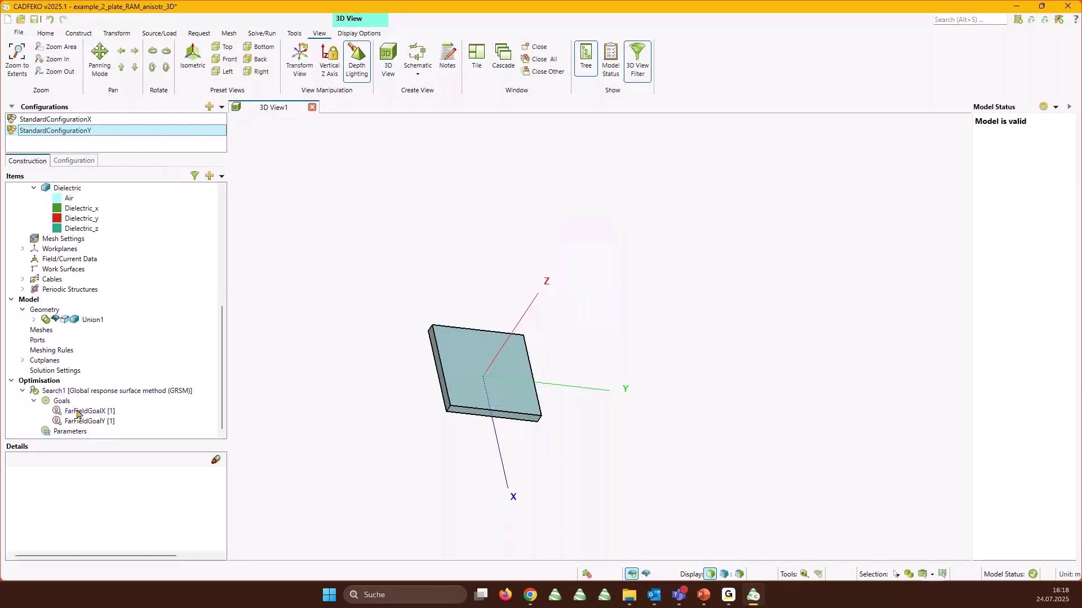
pyautogui.doubleClick(85, 412)
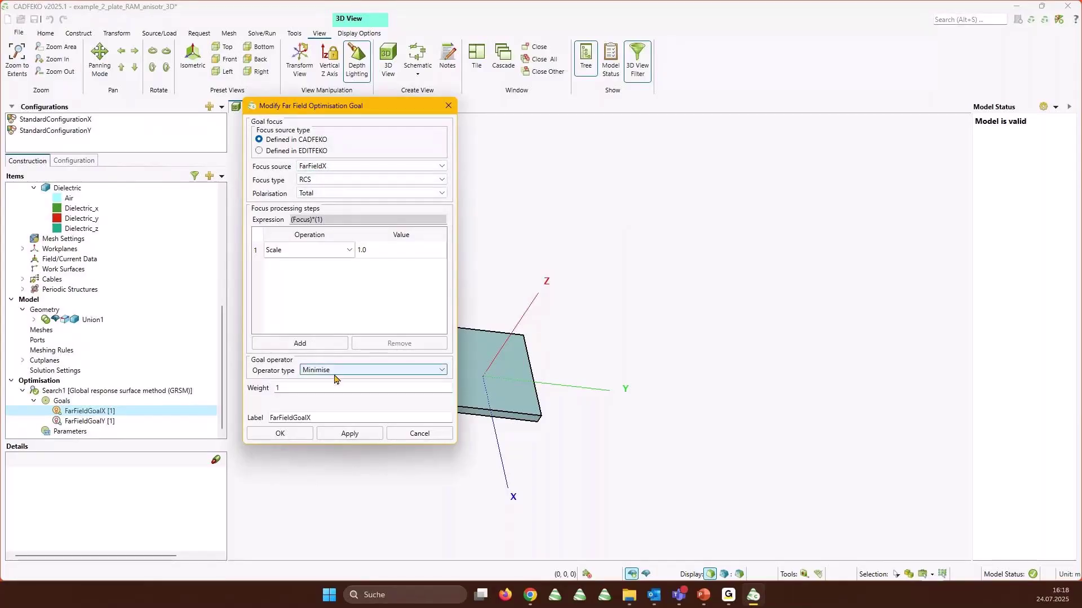
pyautogui.click(408, 437)
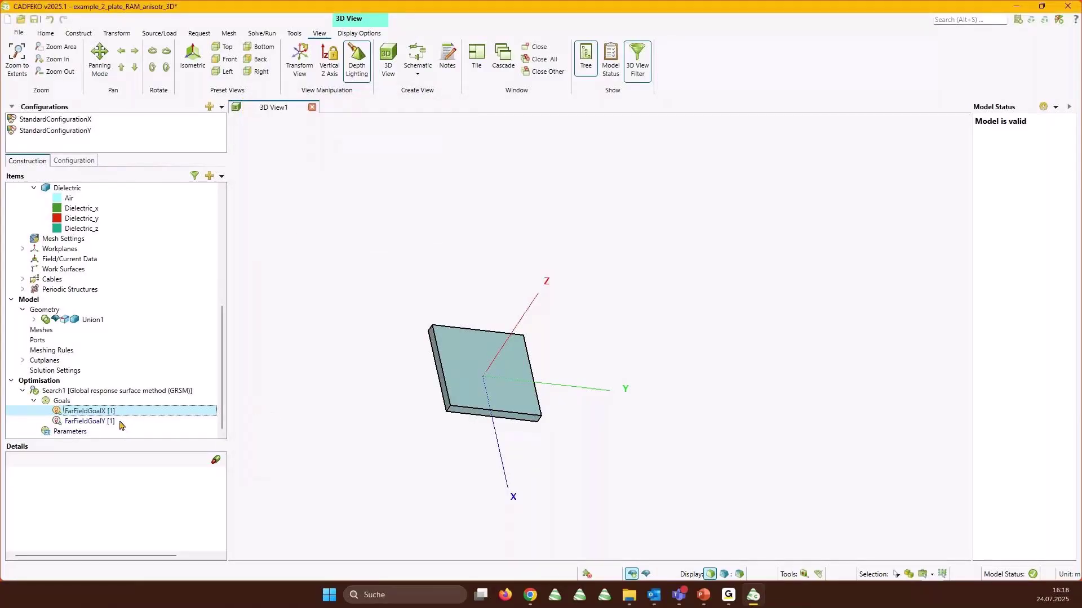
pyautogui.doubleClick(119, 422)
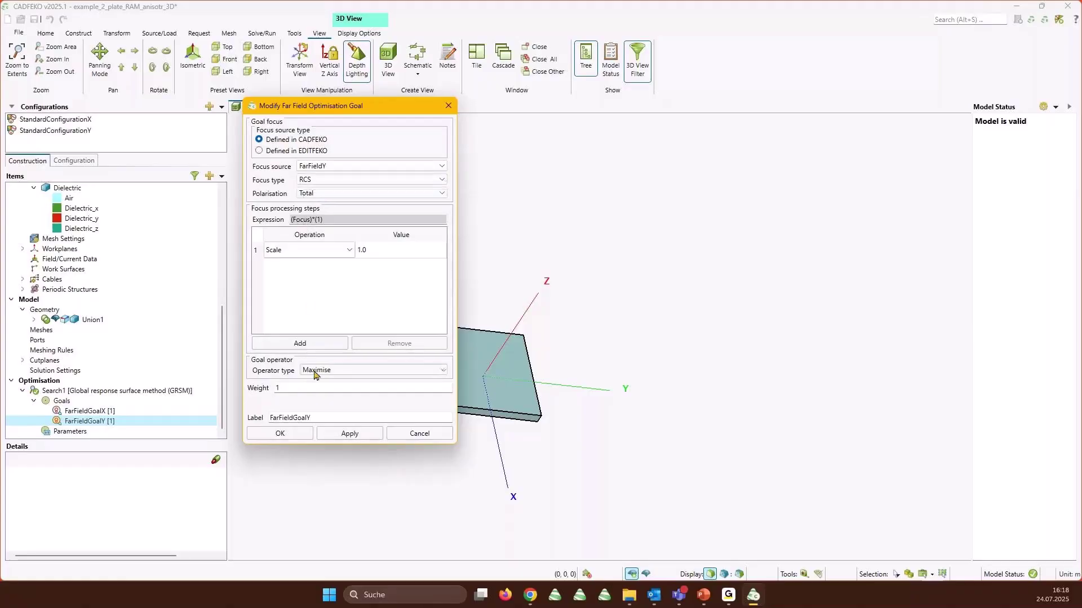
pyautogui.click(420, 433)
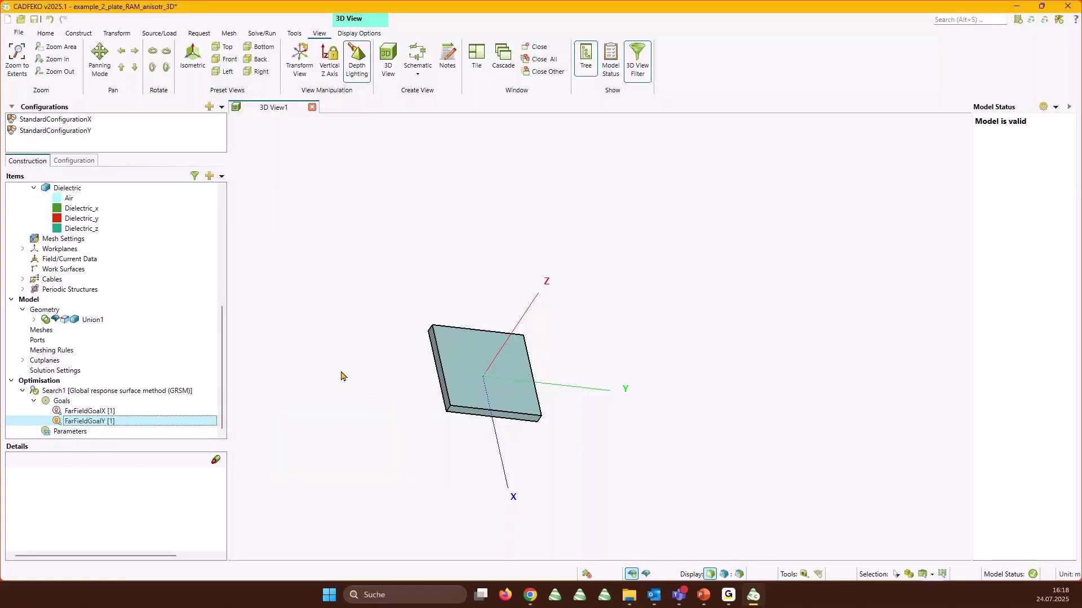
# Review the variable ranges in the optimisation parameters, cancel the dialog, and inspect the epsr and tand variables in the model tree.
pyautogui.doubleClick(68, 434)
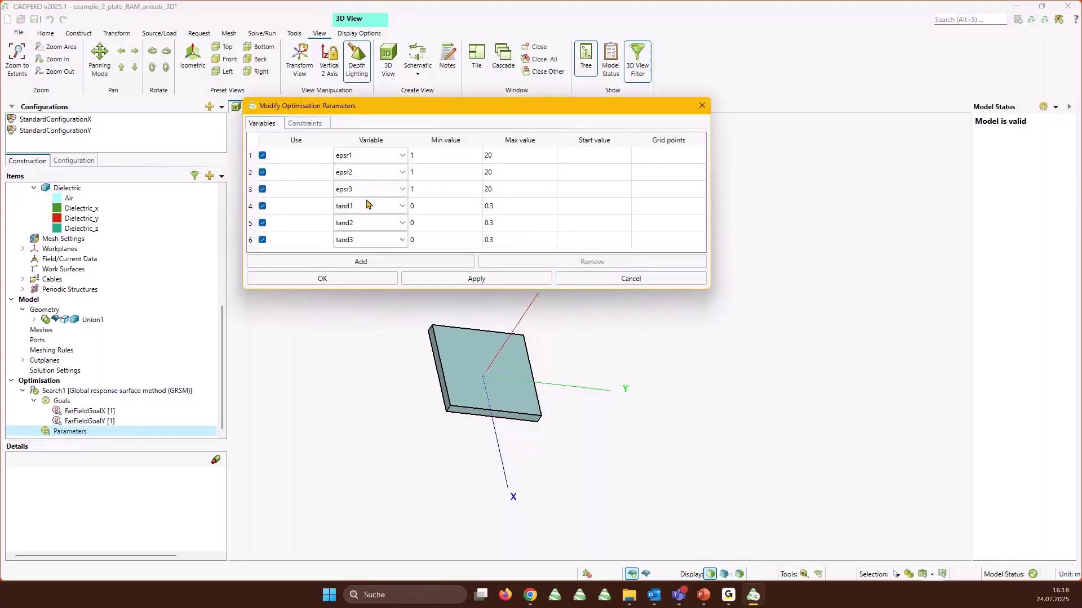
pyautogui.click(632, 279)
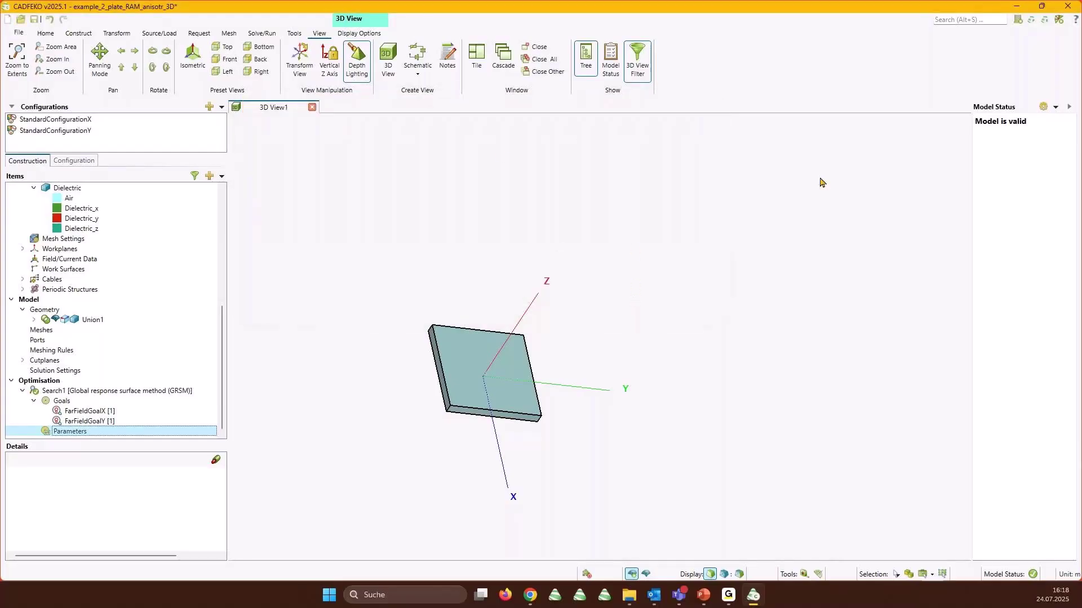
pyautogui.scroll(8, 68, 252)
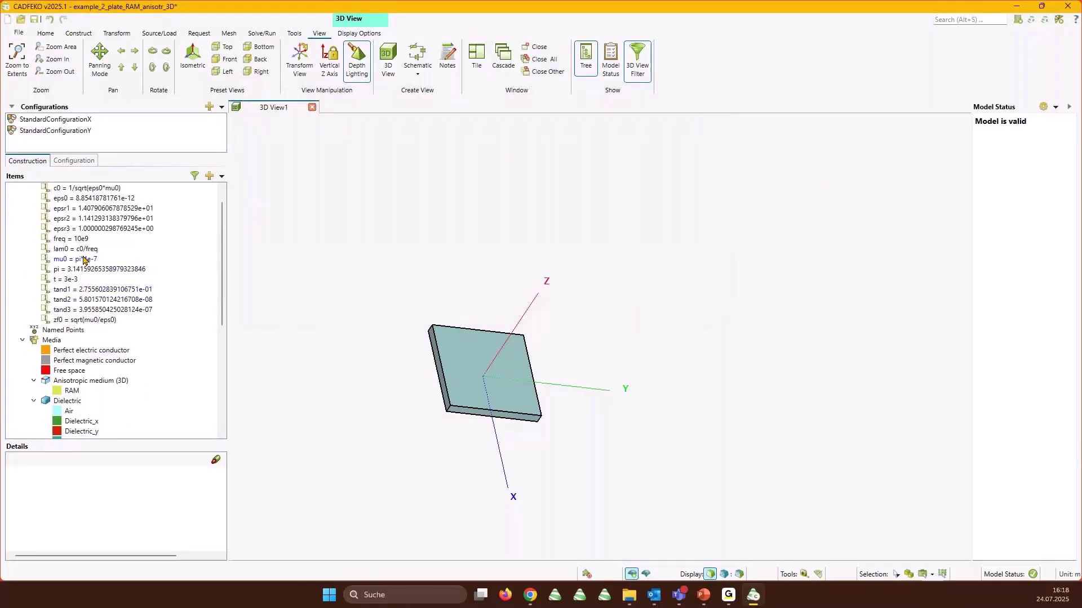
pyautogui.click(113, 249)
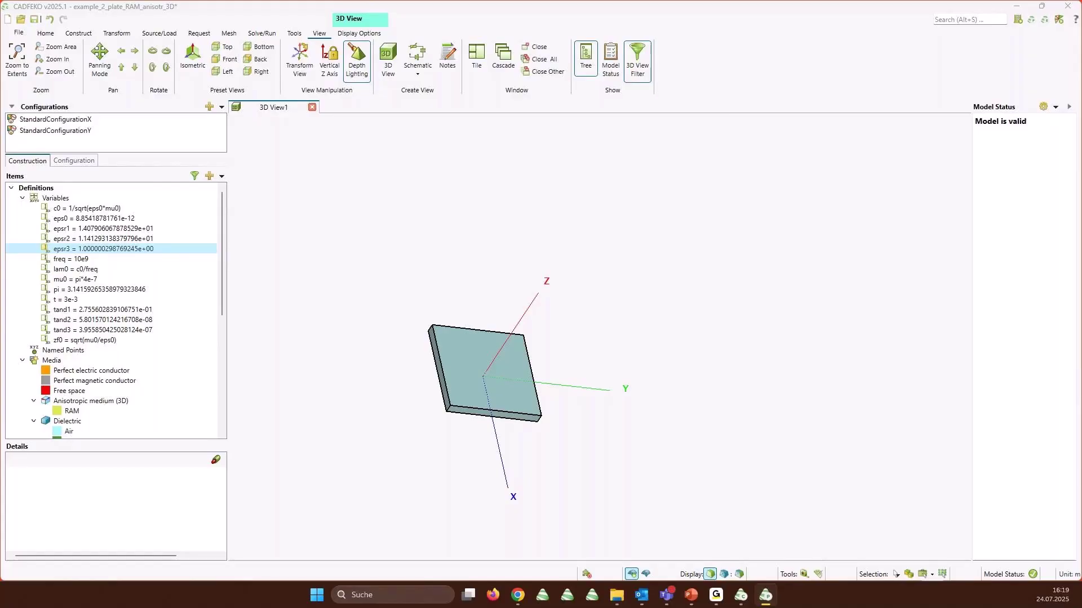
# Switch to POSTFEKO and compare the near fields parallel to the PEC and anisotropic RAM plates for the X and Y configurations.
pyautogui.moveTo(0, 208); pyautogui.dragTo(632, 3)
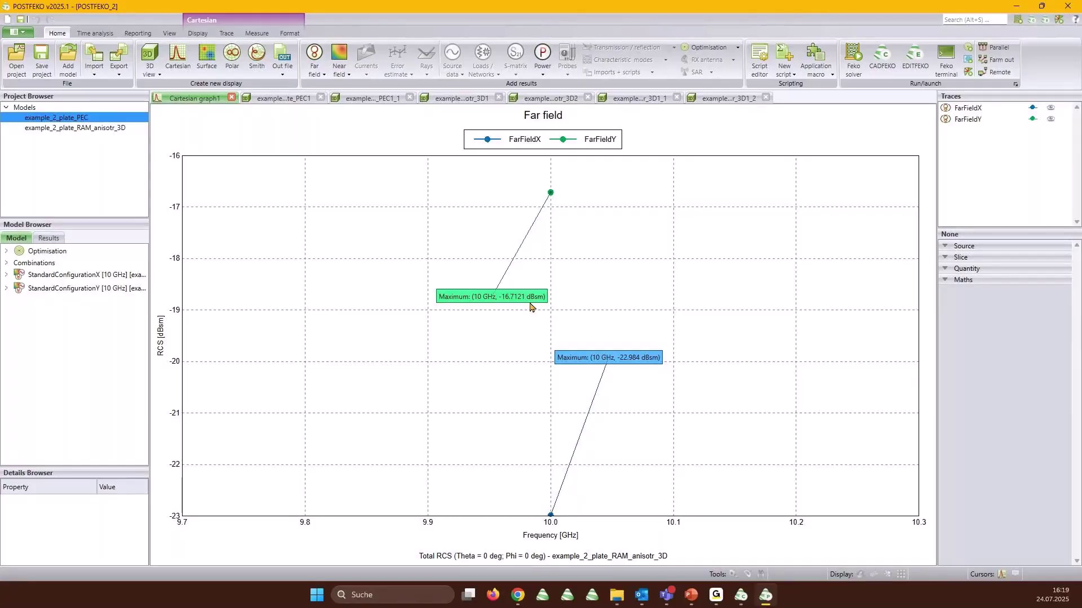
pyautogui.click(296, 101)
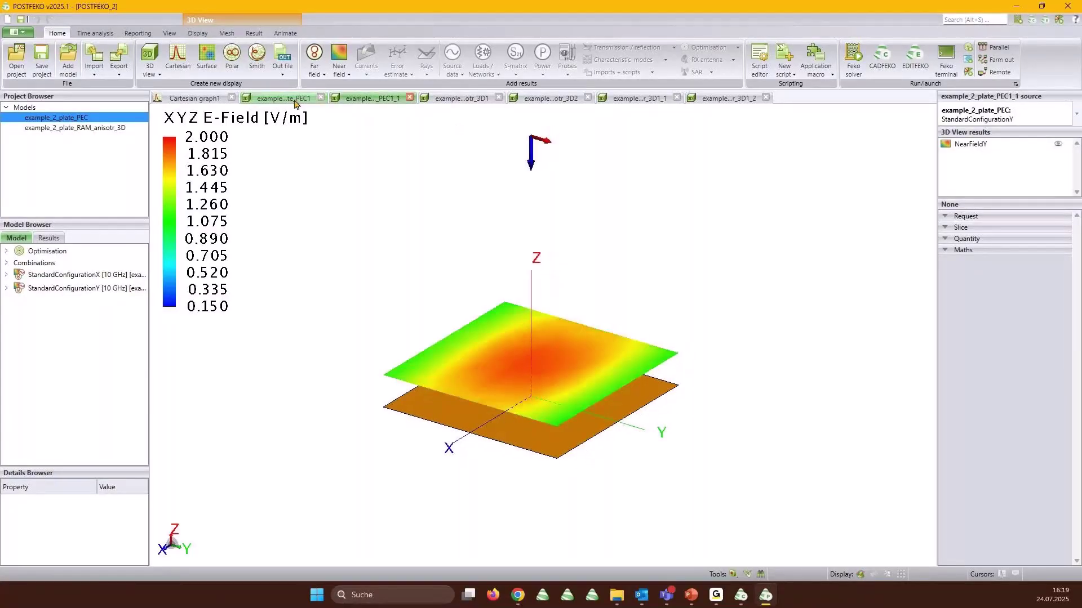
pyautogui.click(369, 102)
pyautogui.click(461, 100)
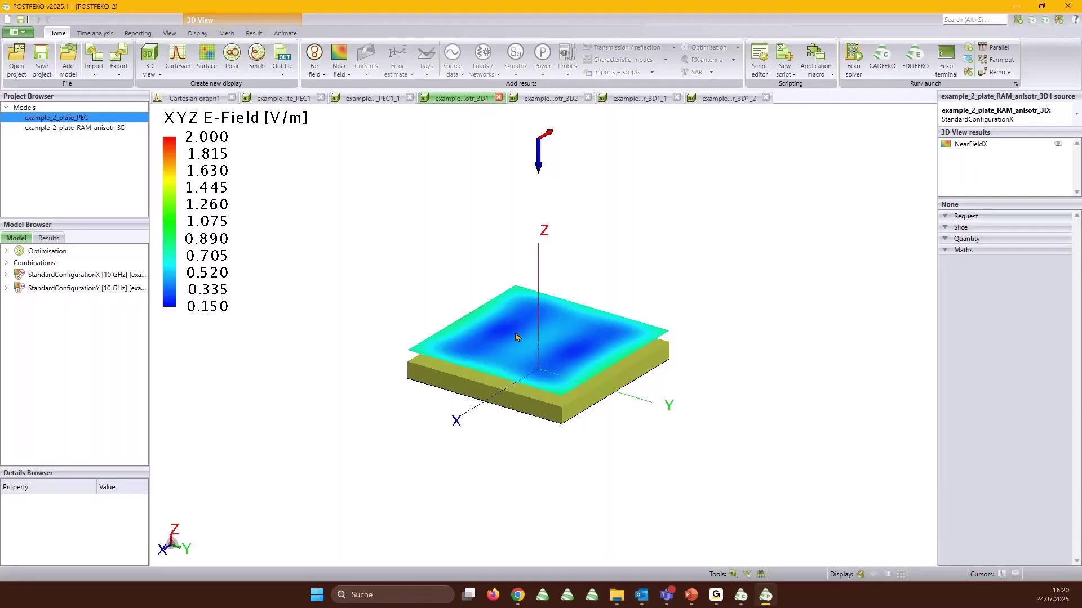
pyautogui.click(552, 100)
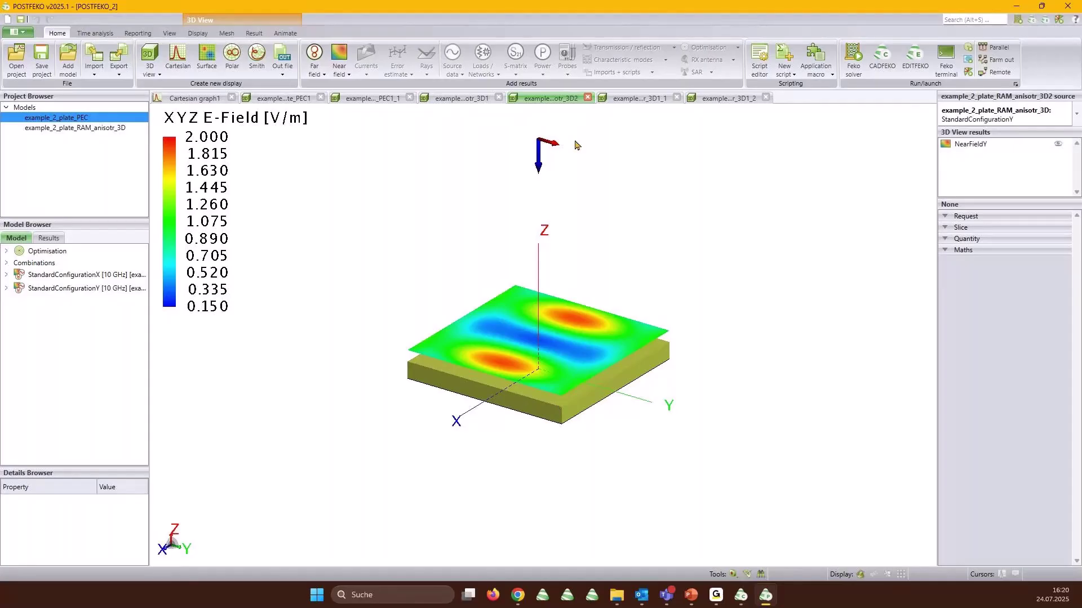
# Compare the vertical near-field cuts NearFieldX_2 and NearFieldY_2 above the anisotropic RAM plate.
pyautogui.click(641, 100)
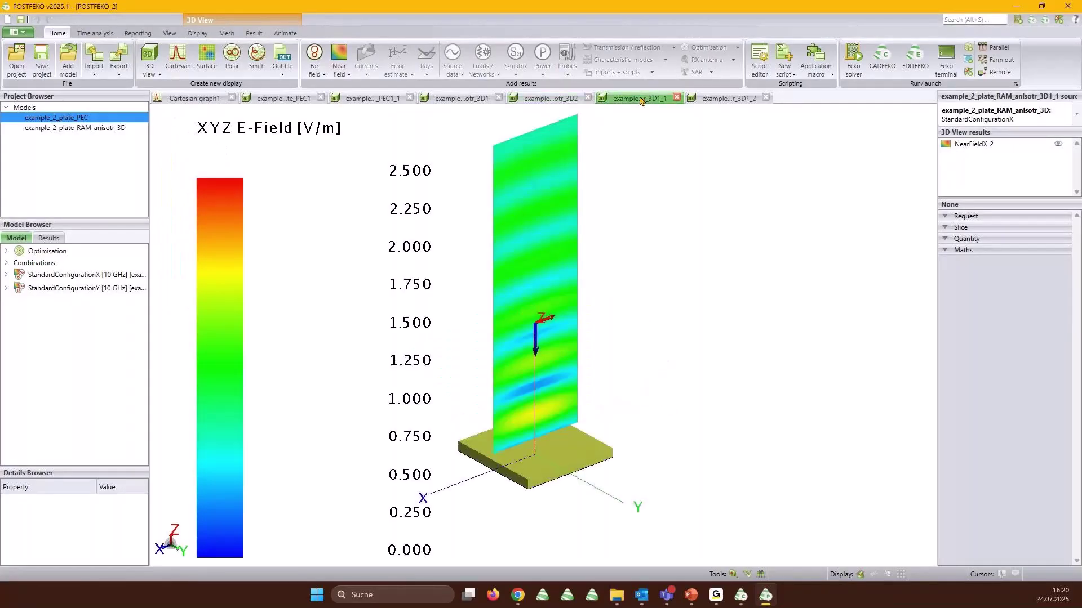
pyautogui.click(708, 104)
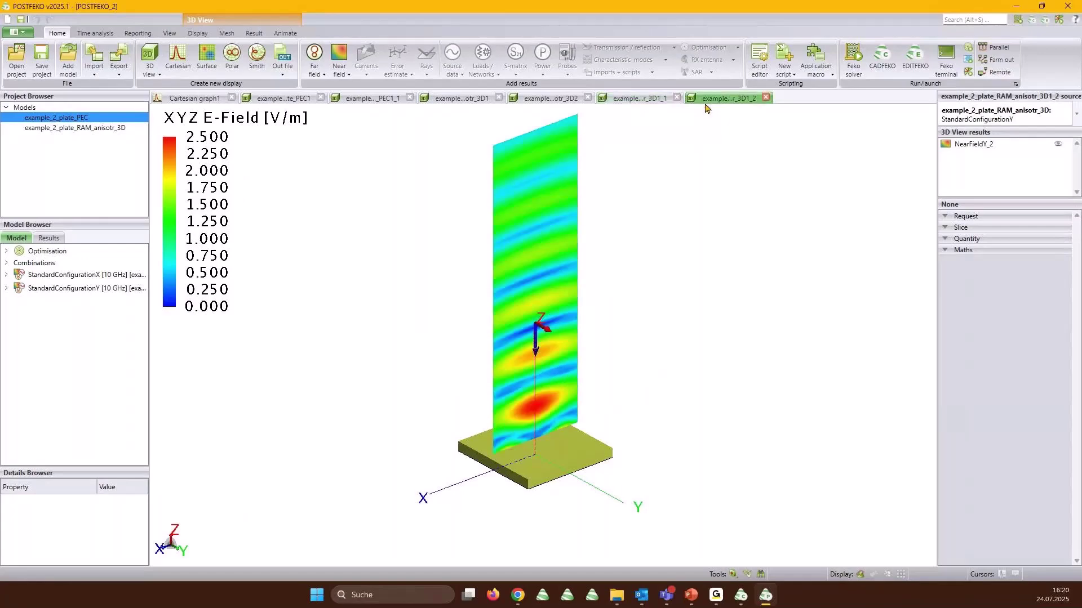
pyautogui.click(648, 100)
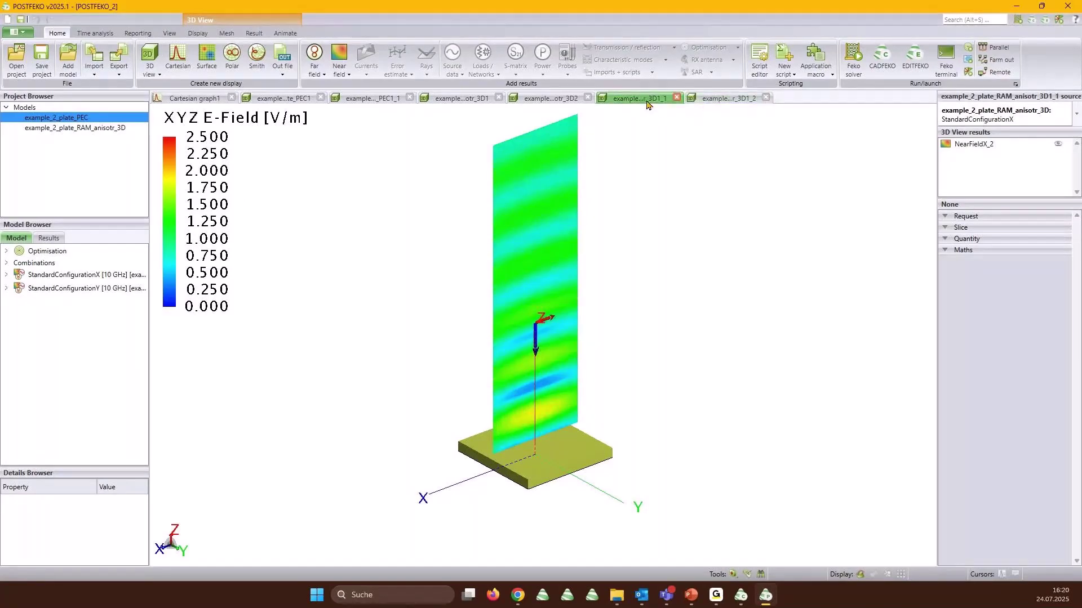
pyautogui.click(722, 104)
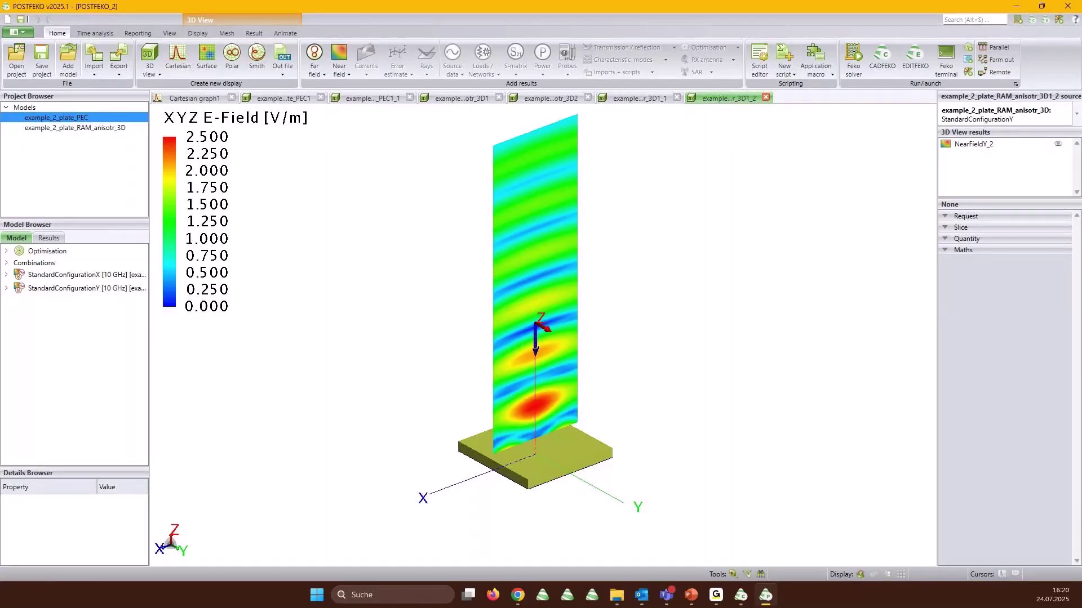
# Close POSTFEKO and CADFEKO, discarding the unsaved changes to the anisotropic RAM plate model.
pyautogui.click(1068, 6)
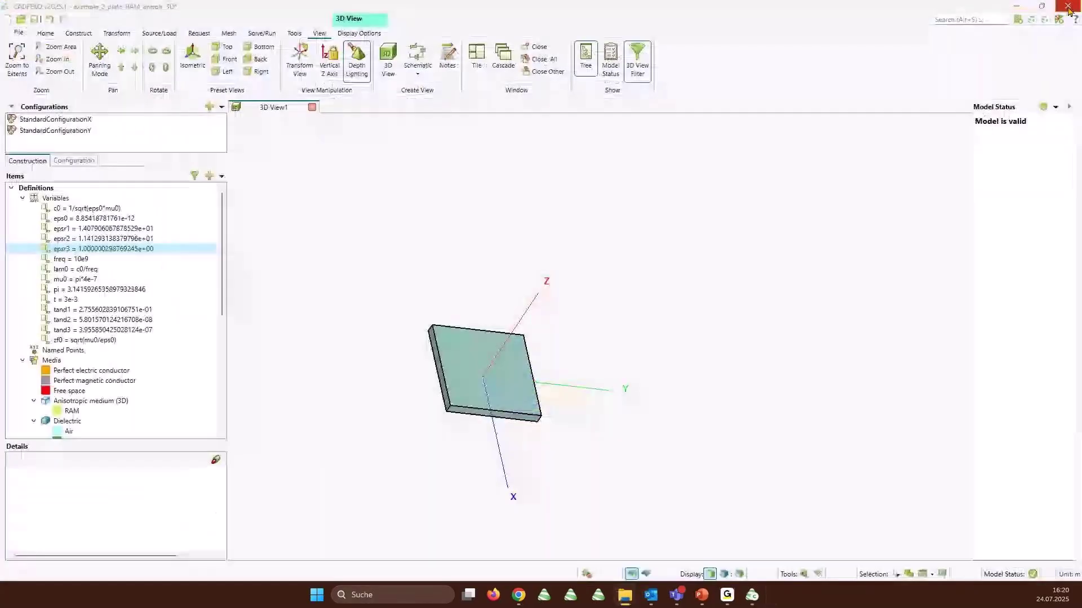
pyautogui.click(1067, 6)
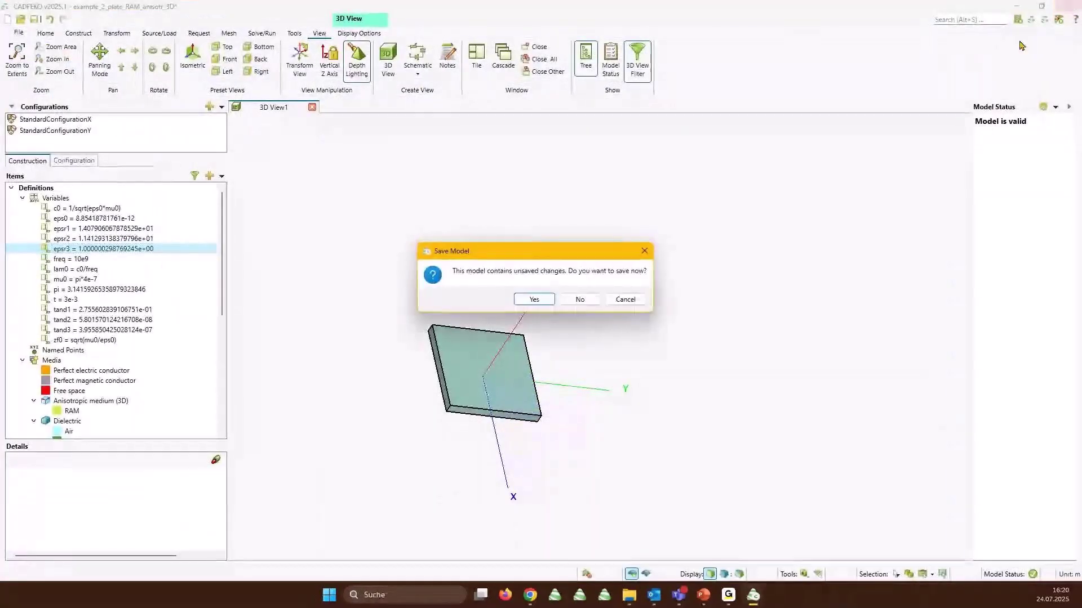
pyautogui.click(578, 307)
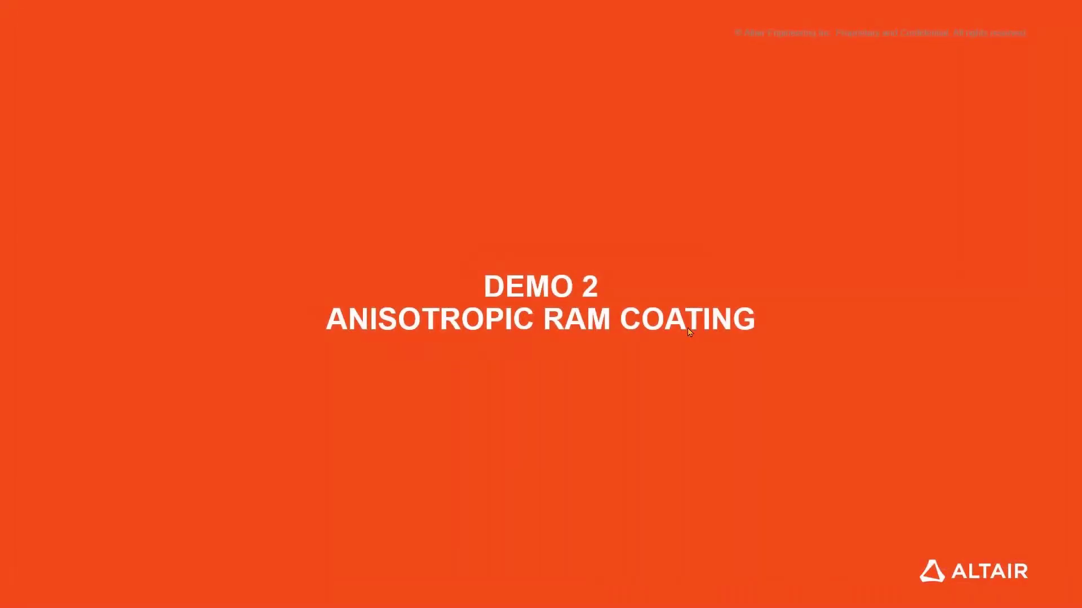